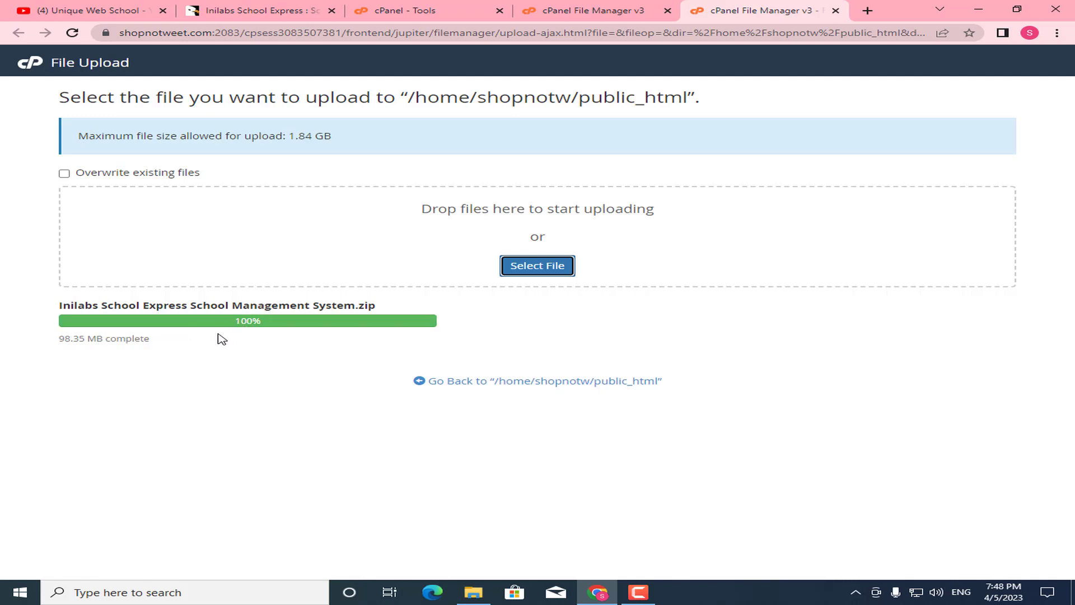
Go back to the public_html listing once the 98.35 MB School Express zip finishes uploading
left_click(513, 387)
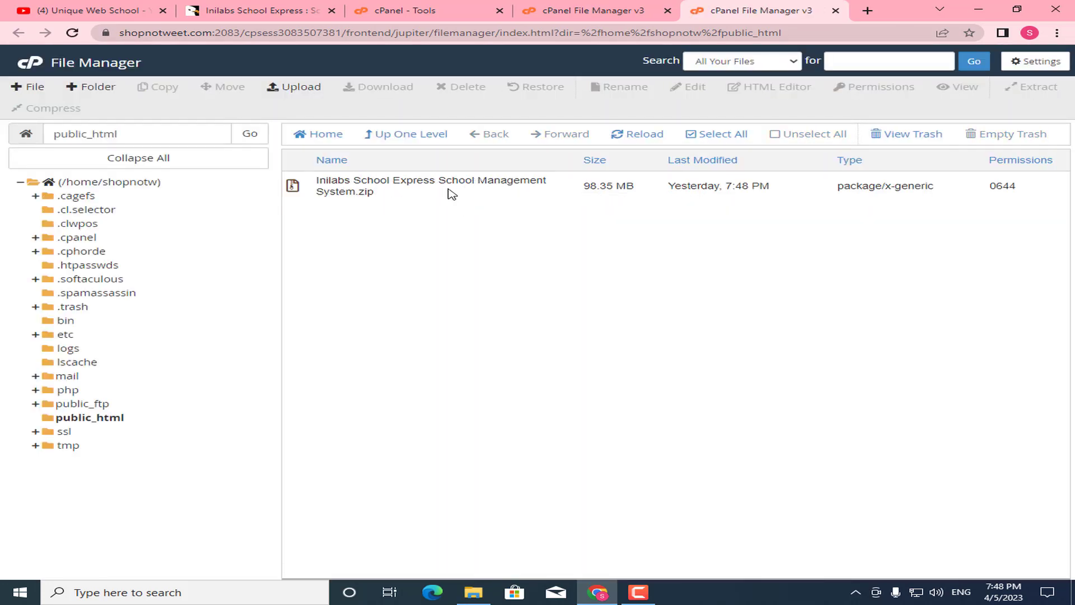
Extract Inilabs School Express School Management System.zip into public_html and close the extraction log
left_click(427, 179)
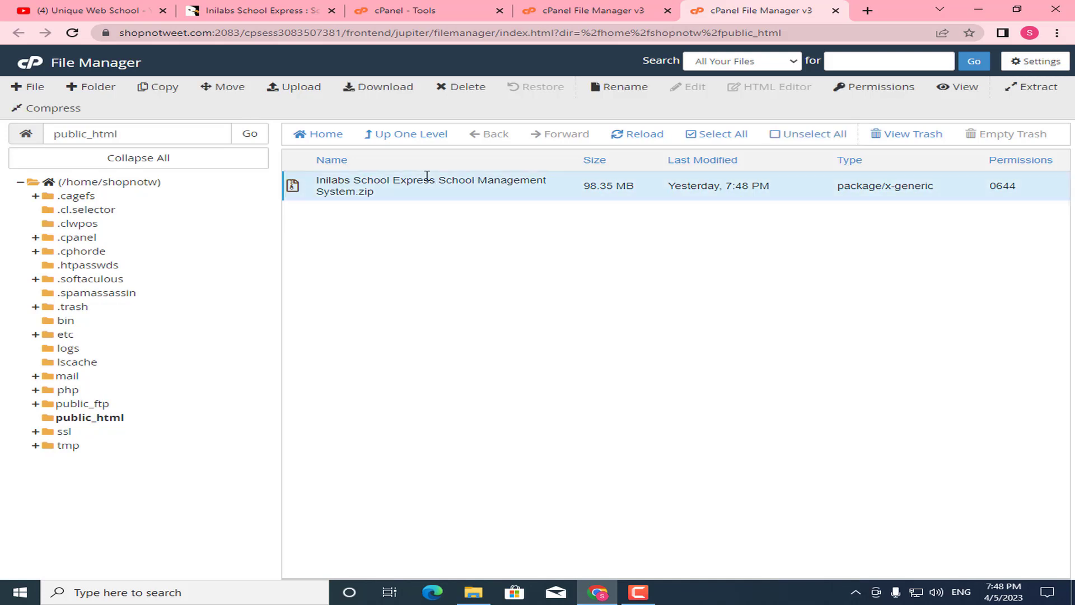
right_click(427, 178)
left_click(458, 318)
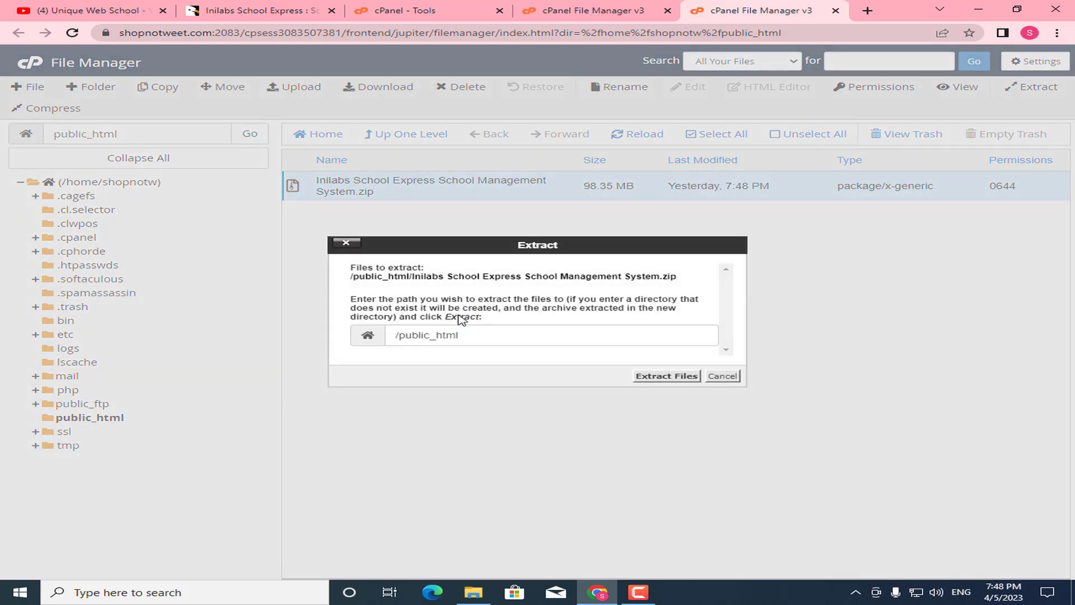
left_click(661, 377)
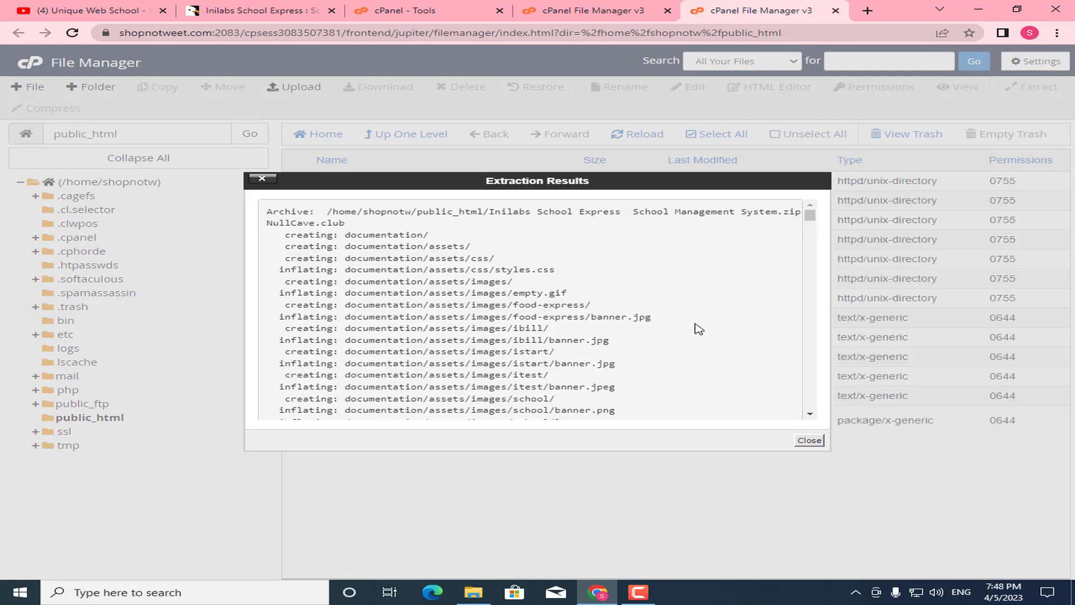
left_click_drag(810, 215, 815, 430)
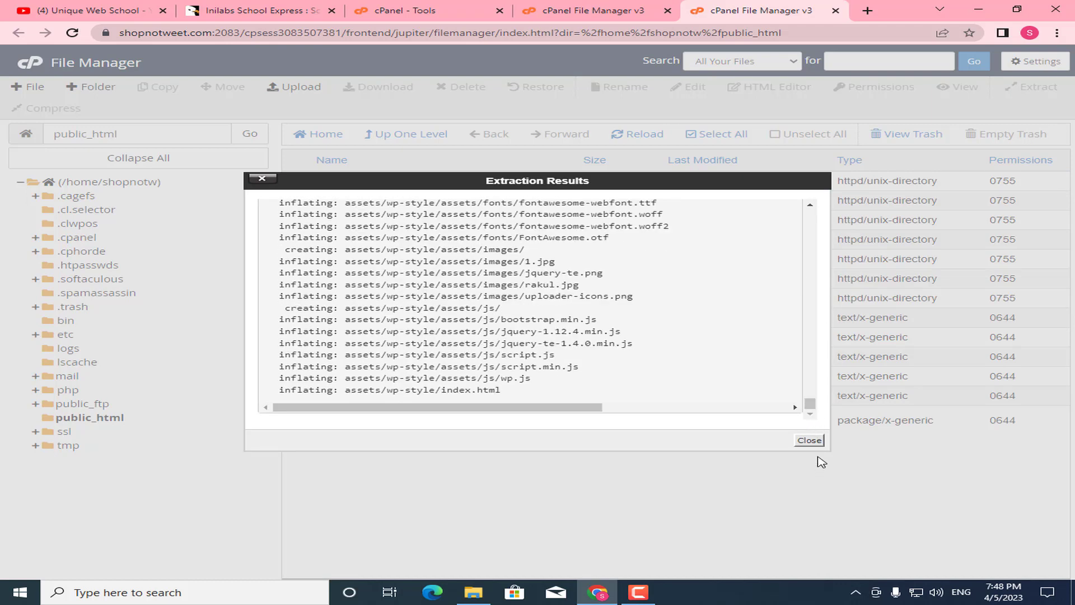
left_click(811, 440)
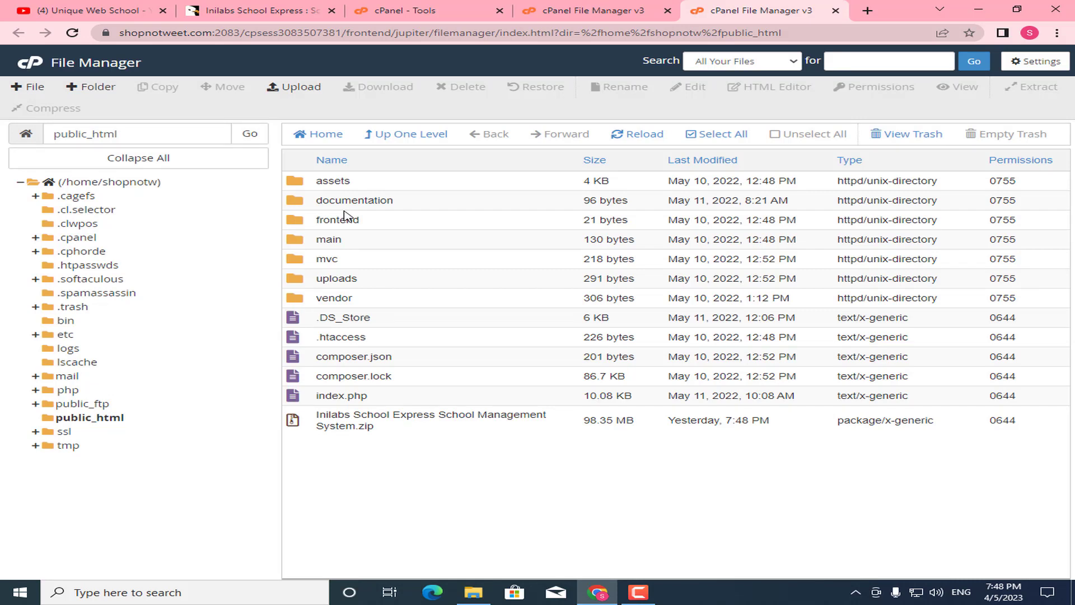
Load shopnotweet.com/install in a new tab and review the Pre-Install Checklist, including PHP 8.1.15
left_click(867, 11)
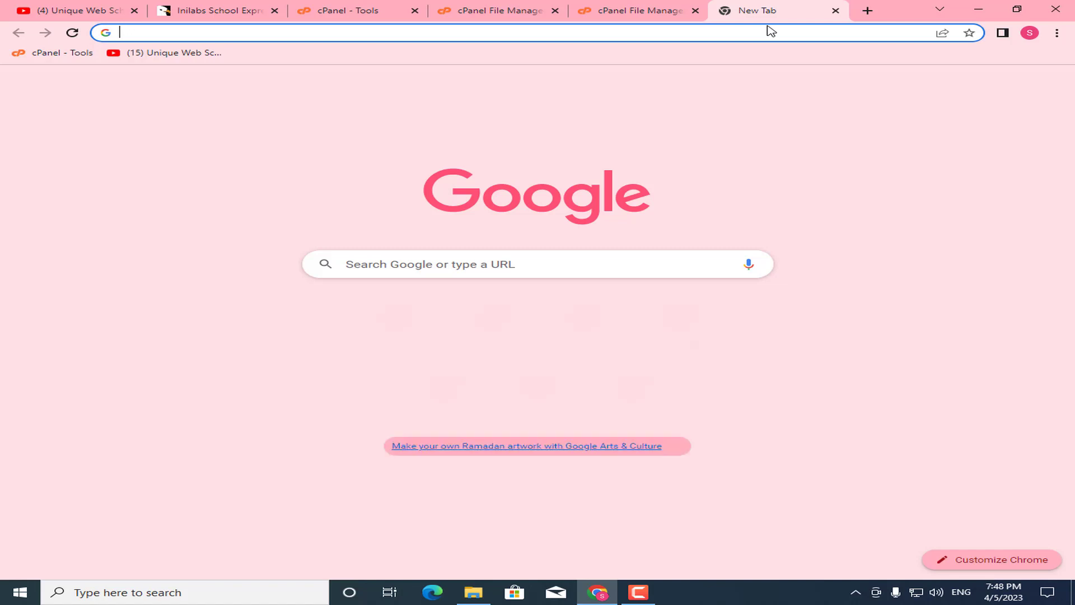
type("shopnotweet.com")
key("Return")
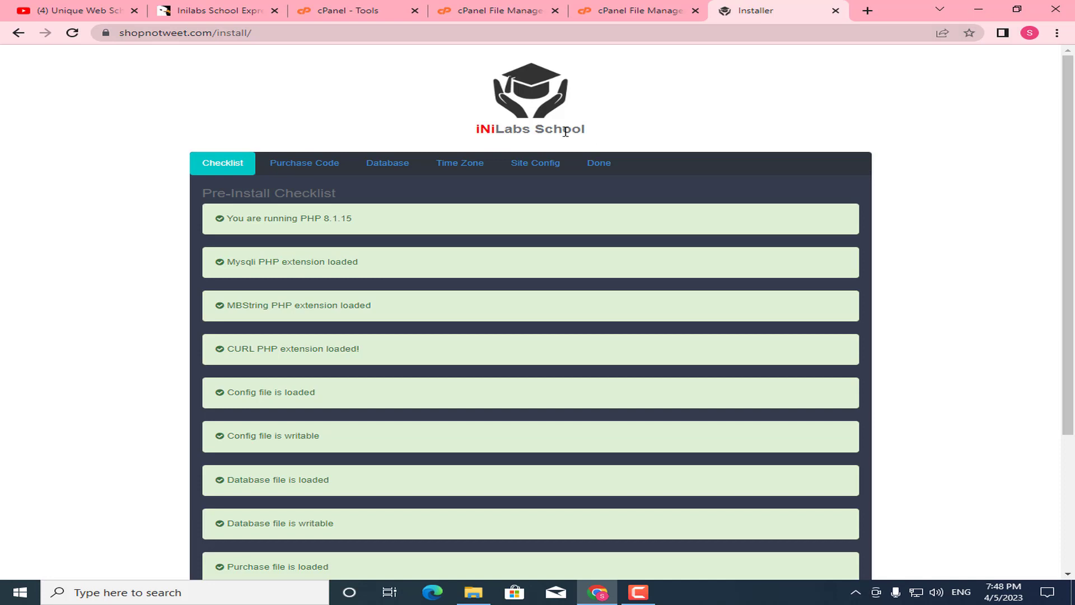
left_click(74, 37)
left_click_drag(262, 219, 425, 233)
left_click(425, 233)
left_click_drag(237, 262, 341, 262)
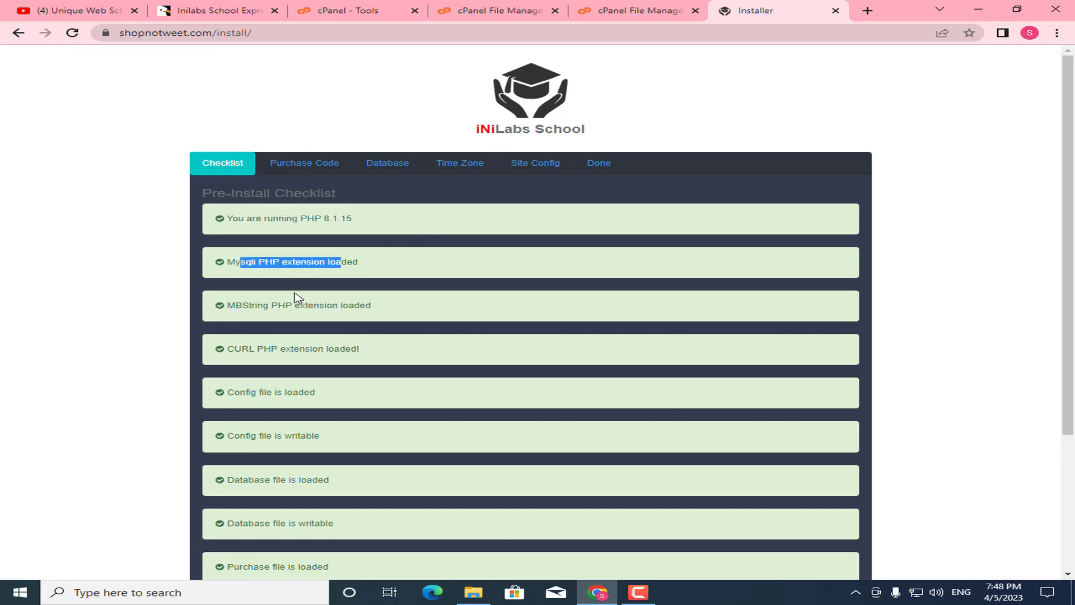
scroll(314, 314, "down", 3)
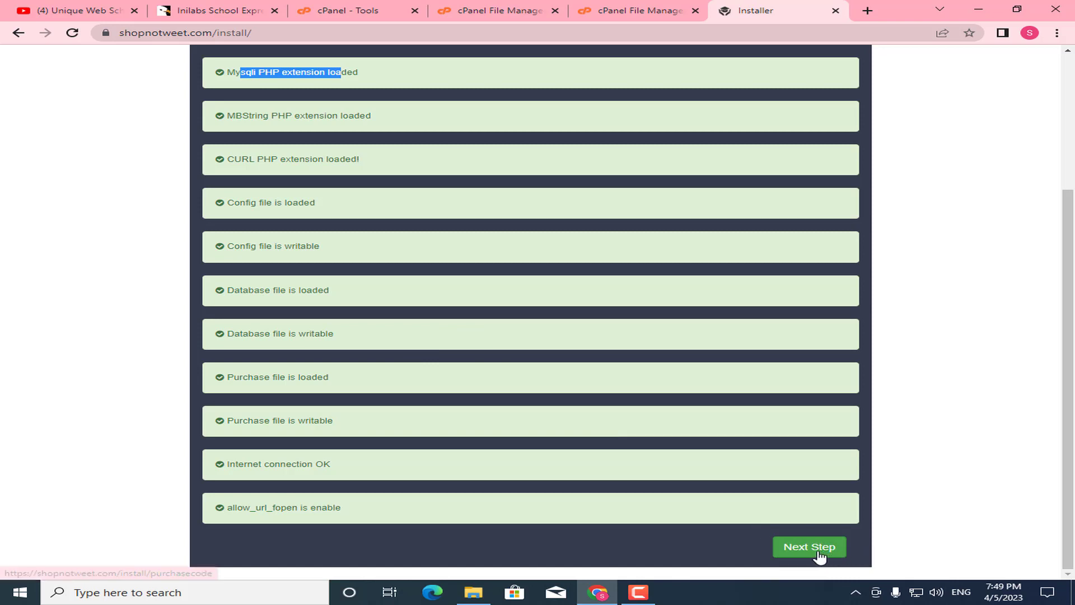
Continue past the checklist, enter the username and autofilled purchase code, and submit them
left_click(789, 551)
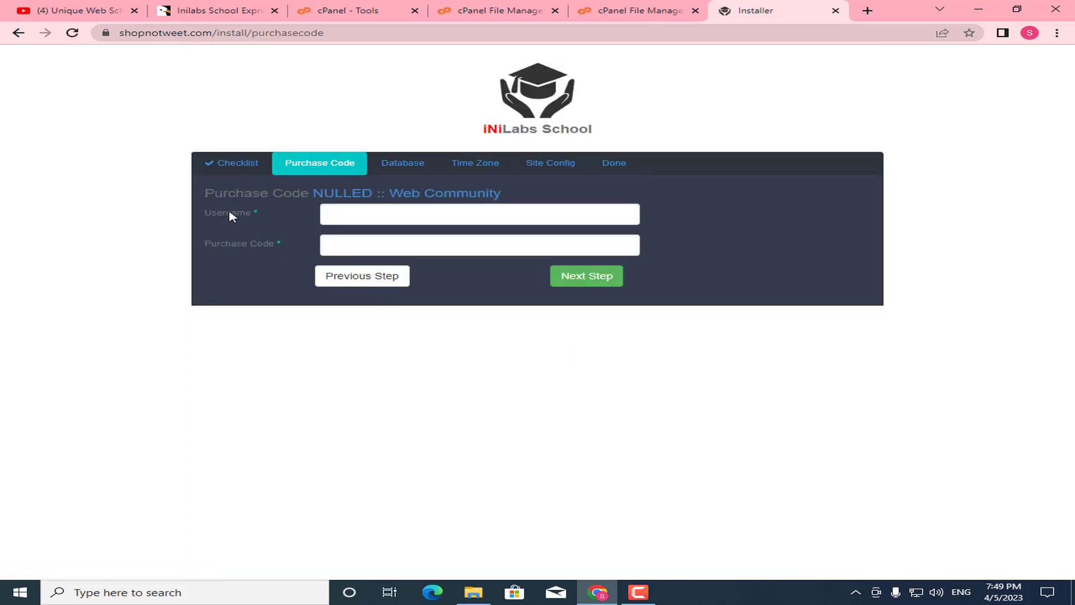
left_click_drag(221, 214, 253, 219)
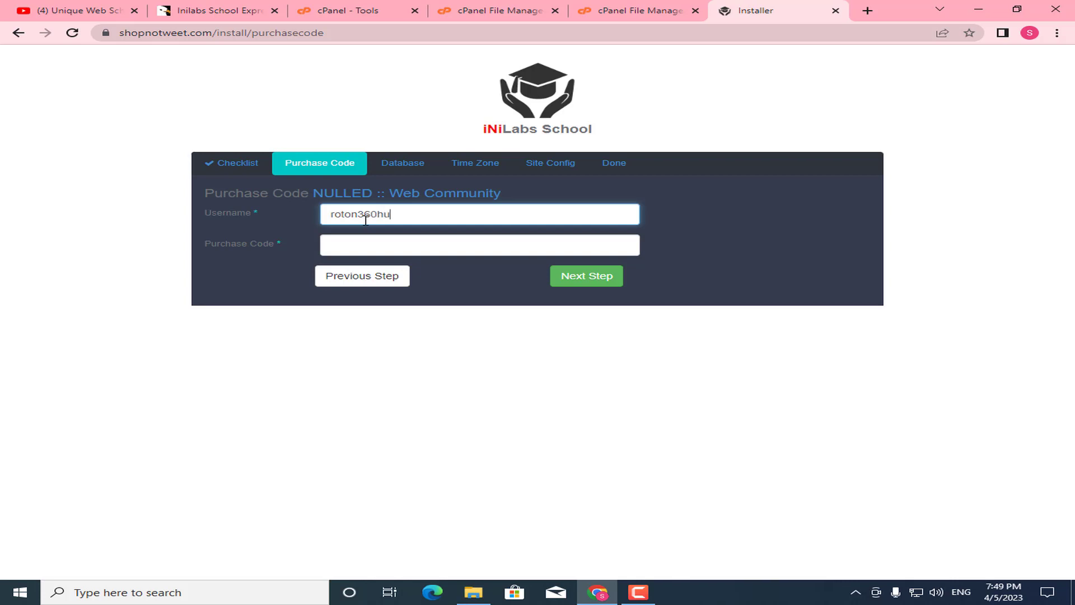
left_click(370, 253)
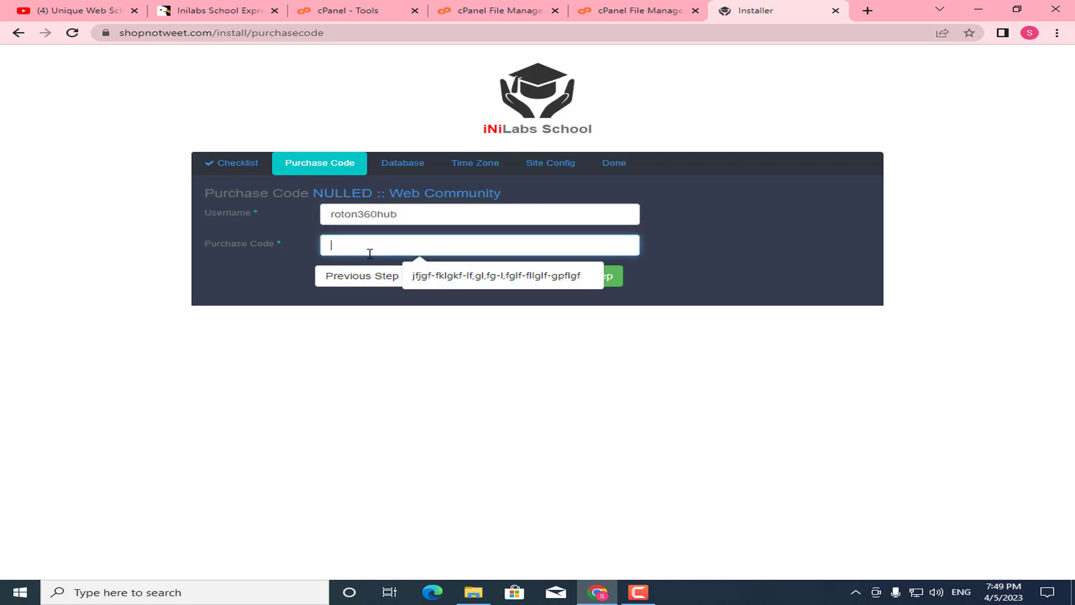
left_click(489, 284)
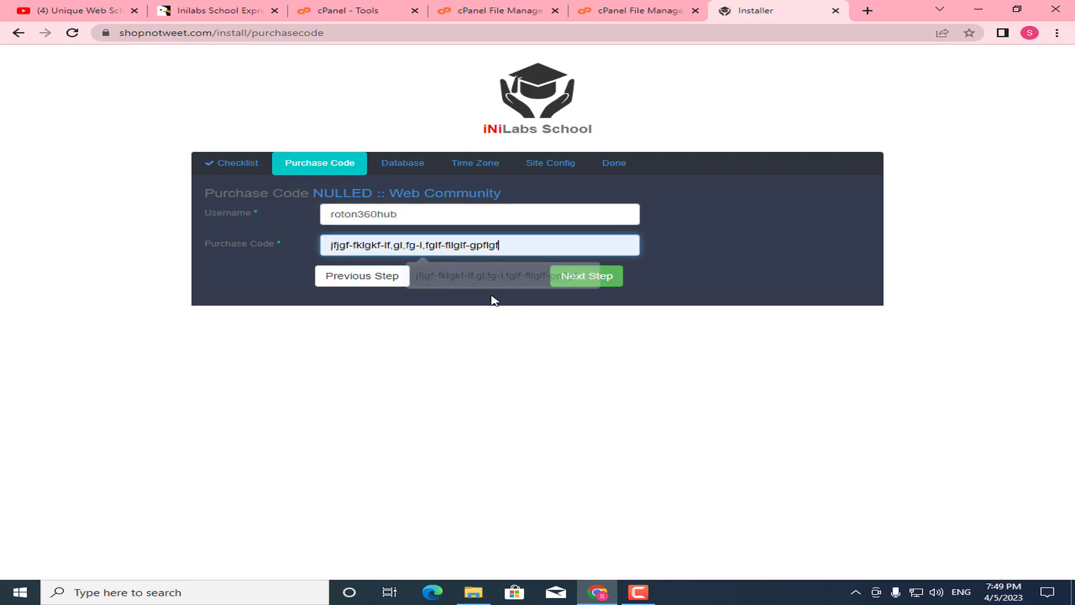
left_click(582, 283)
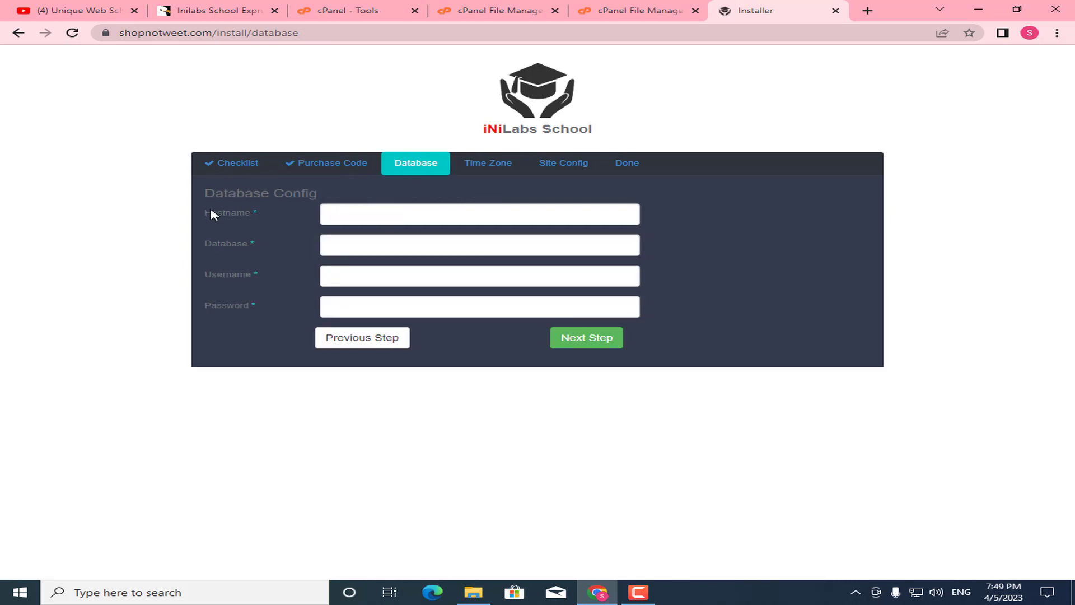
left_click(360, 210)
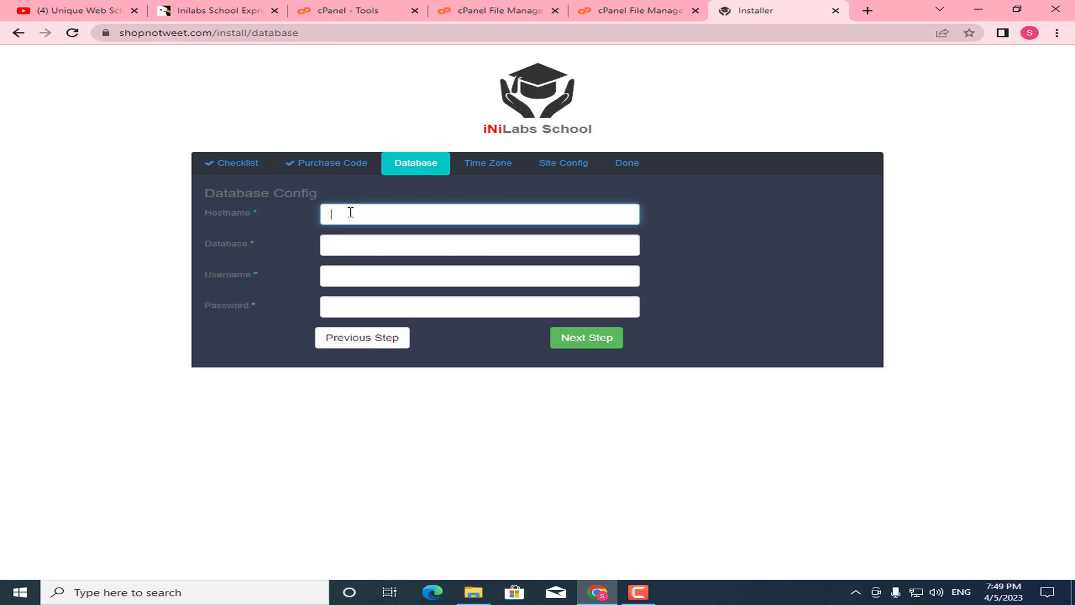
left_click_drag(211, 243, 360, 240)
left_click(361, 239)
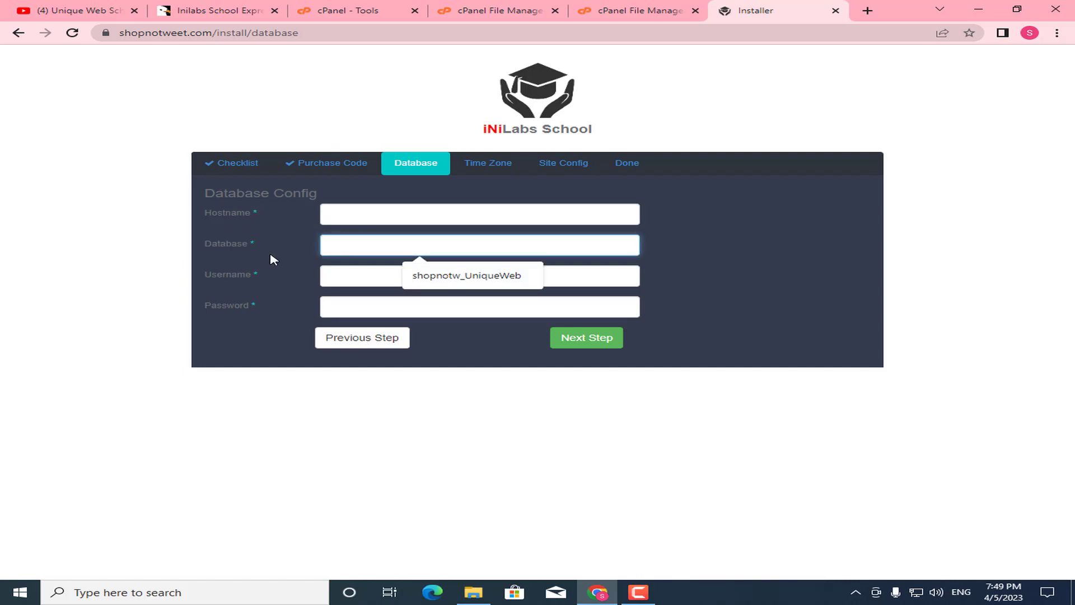
left_click_drag(192, 272, 241, 274)
left_click_drag(212, 313, 267, 313)
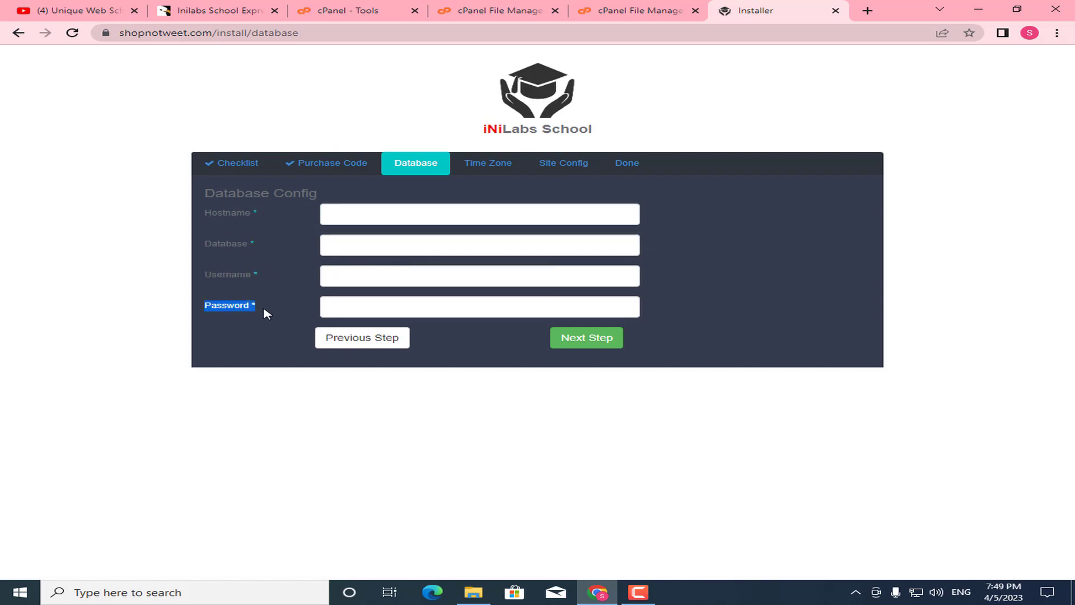
left_click(270, 314)
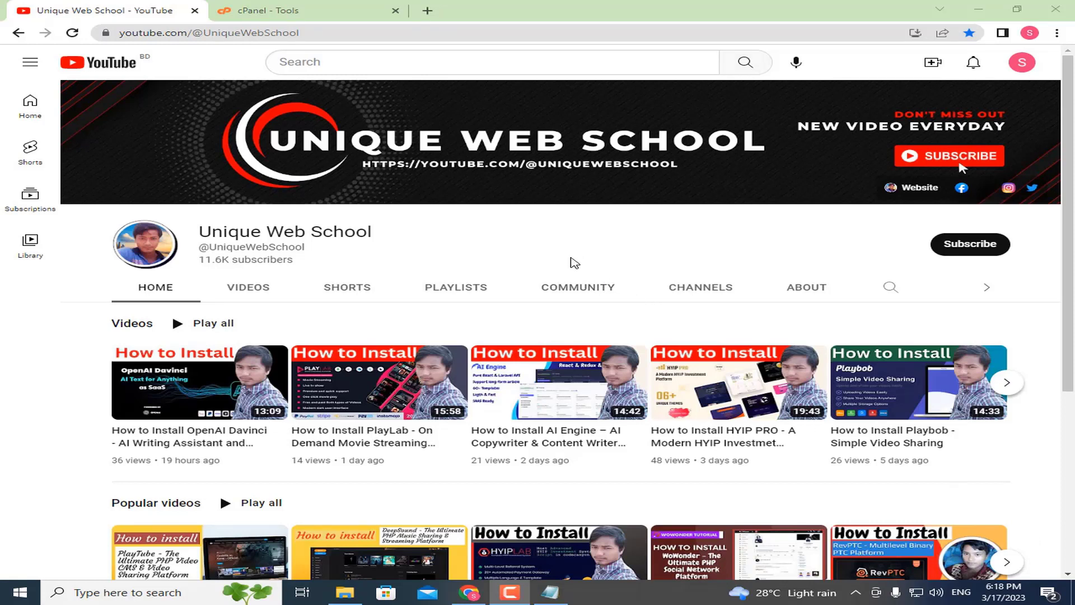
Return to the cPanel tools page and open MySQL Databases from the Databases section
left_click(287, 7)
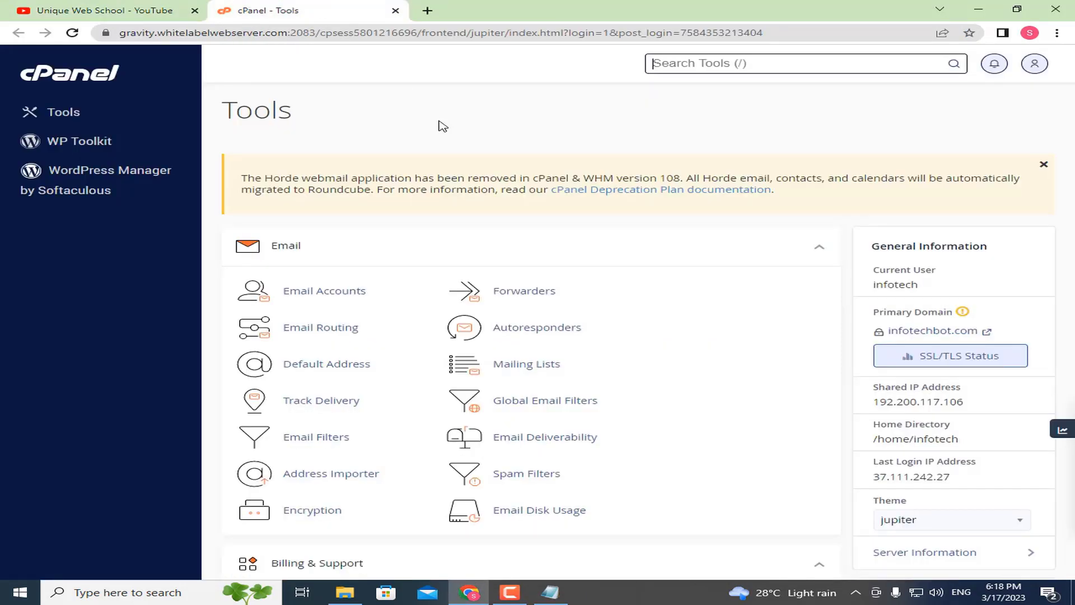
scroll(432, 134, "down", 7)
scroll(429, 147, "down", 8)
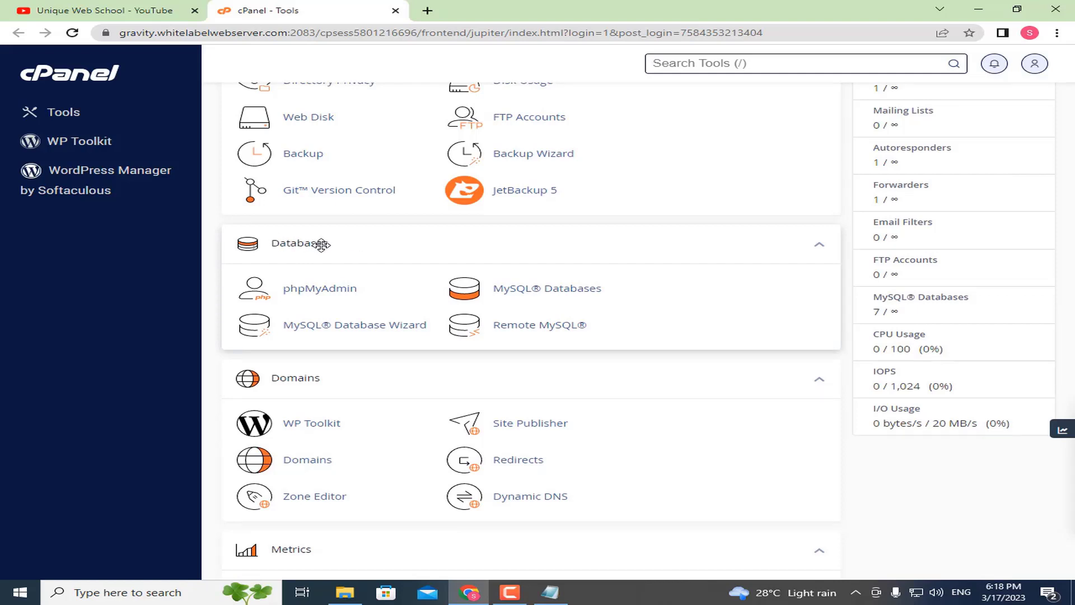
left_click(531, 300)
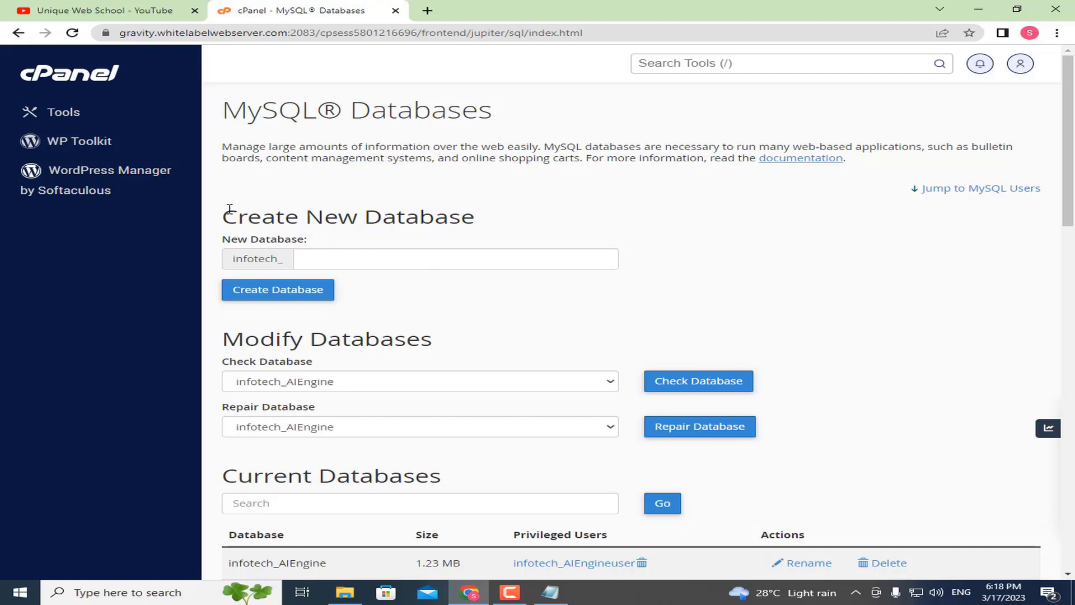
Copy the UniqueWebSchool handle from the YouTube channel page to use as the database name
left_click_drag(229, 208, 493, 220)
left_click(383, 251)
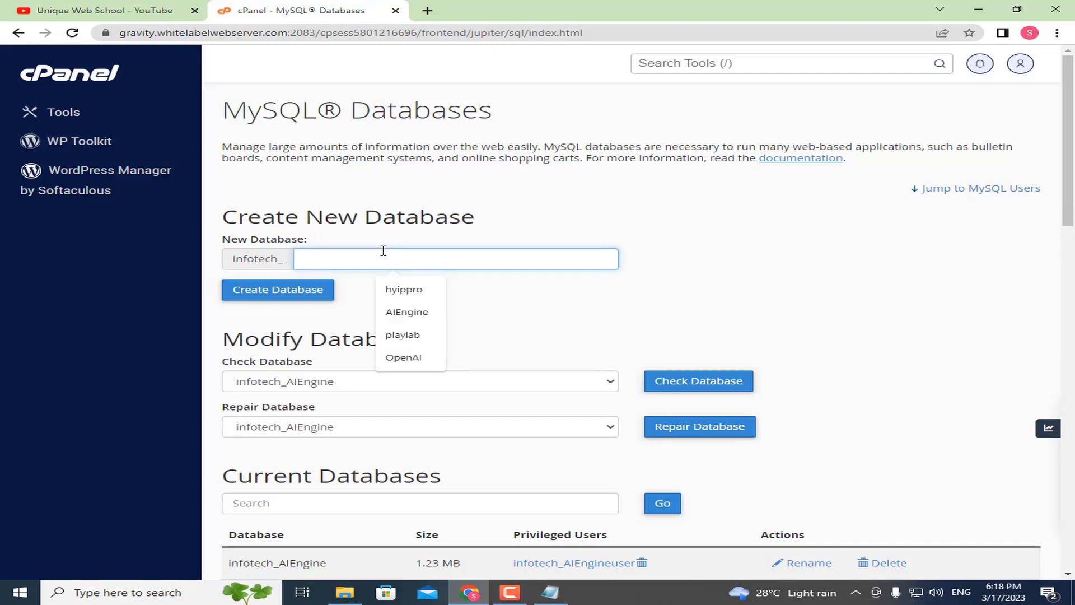
left_click(379, 237)
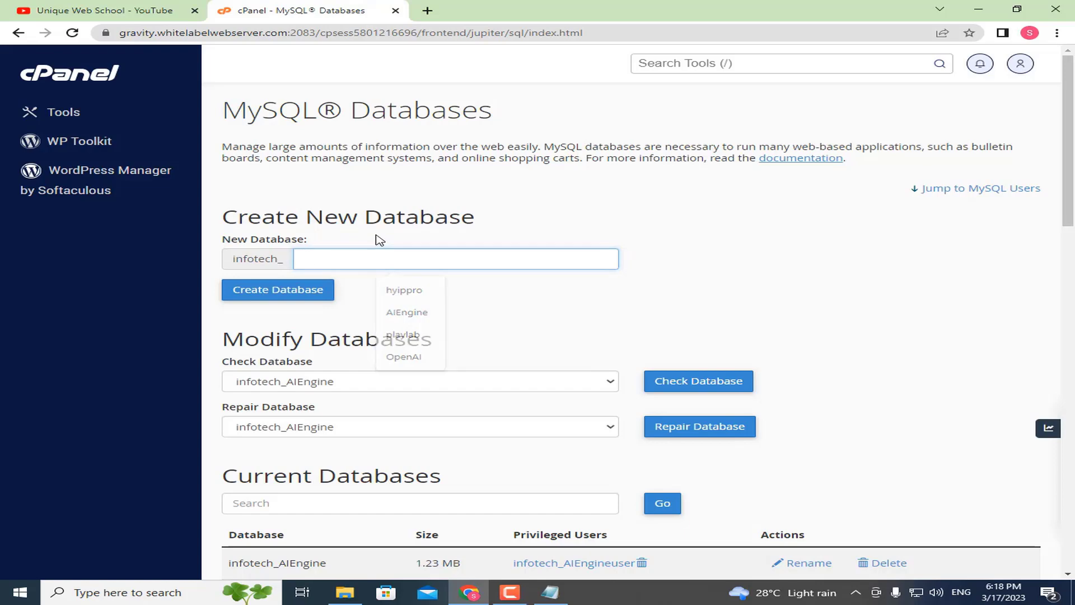
left_click(166, 6)
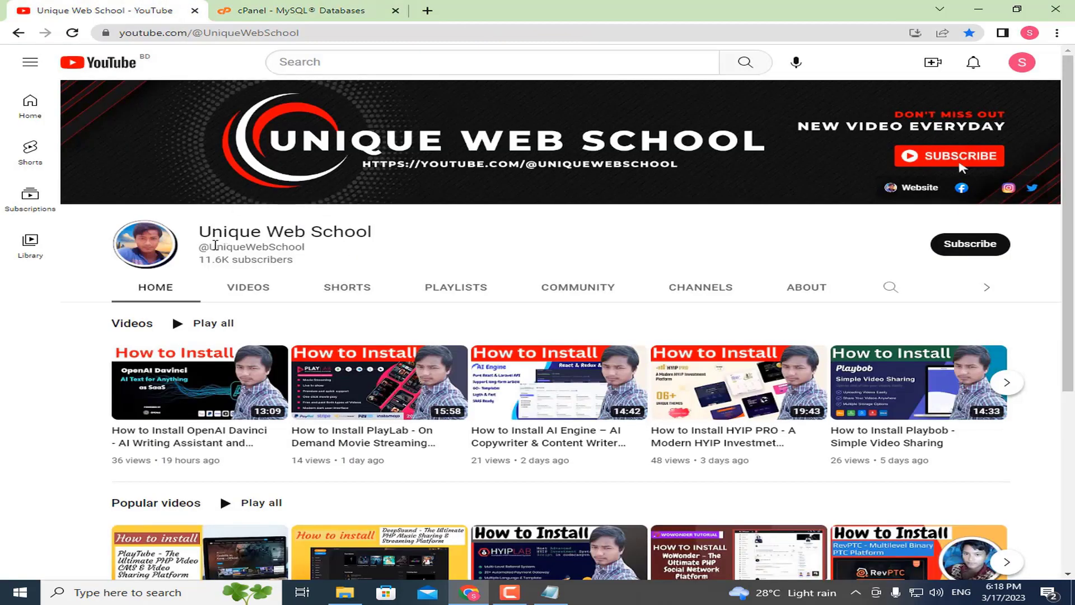
left_click_drag(213, 244, 303, 247)
right_click(296, 247)
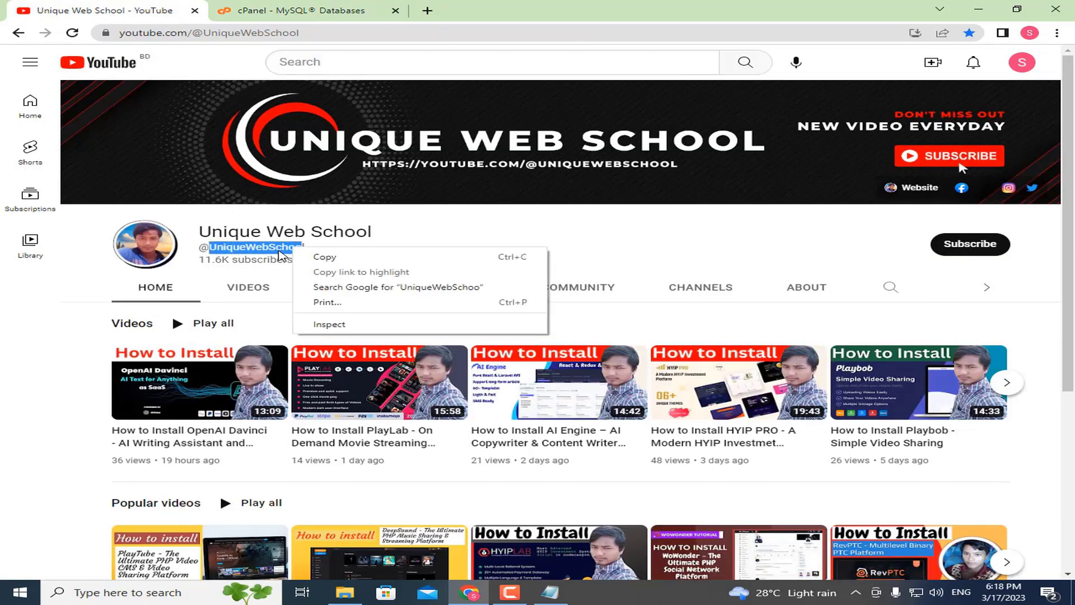
left_click(324, 254)
left_click(230, 247)
left_click_drag(210, 244, 305, 247)
right_click(267, 247)
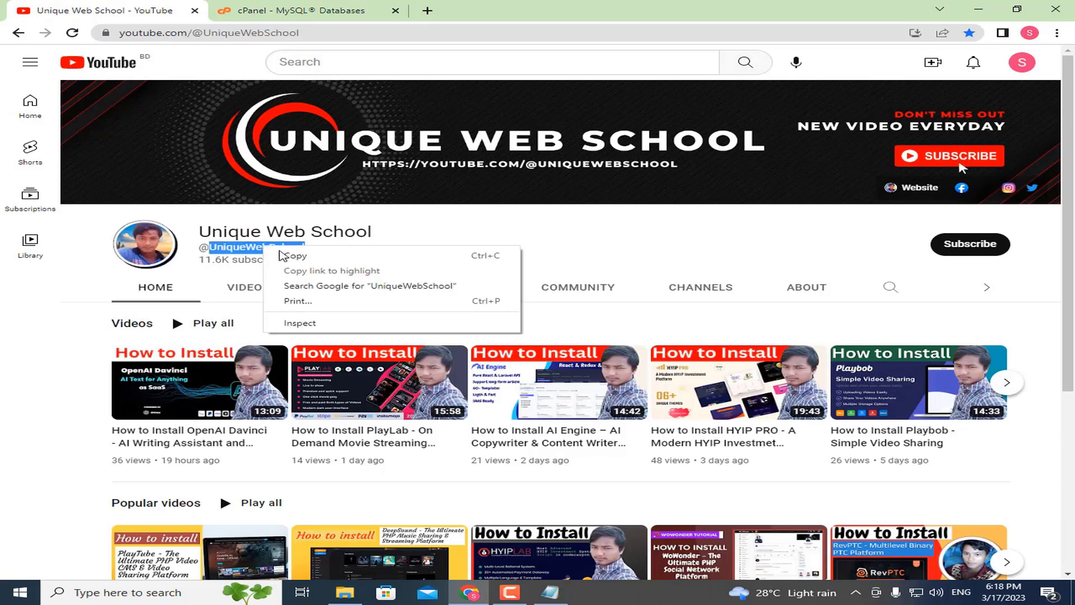
left_click(322, 257)
left_click(294, 8)
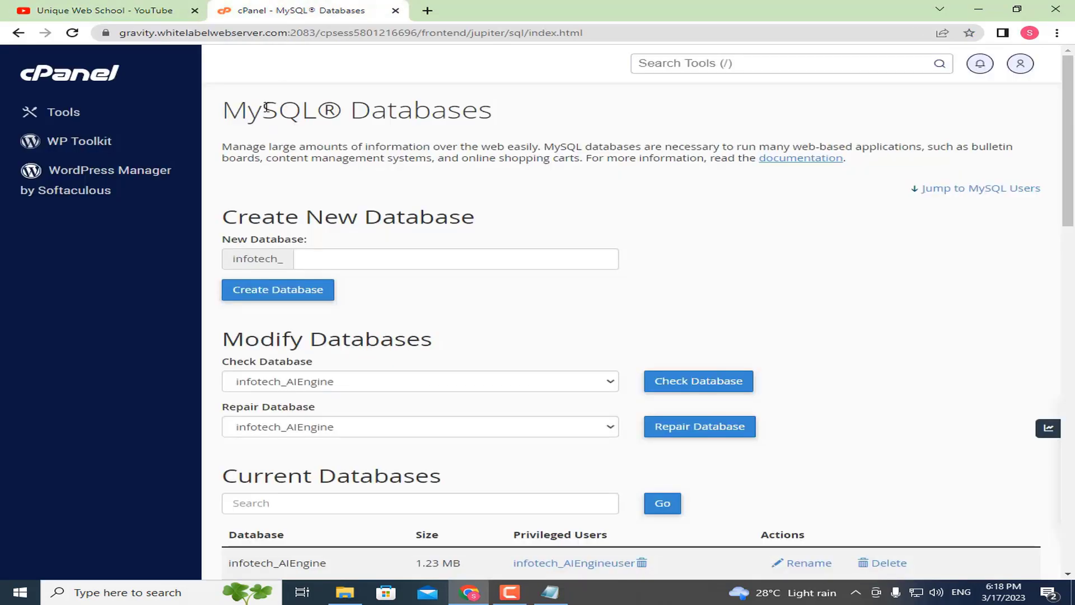
Create the database infotech_UniqueWebSchool and return to the MySQL Databases page
left_click(321, 257)
key("ctrl+v")
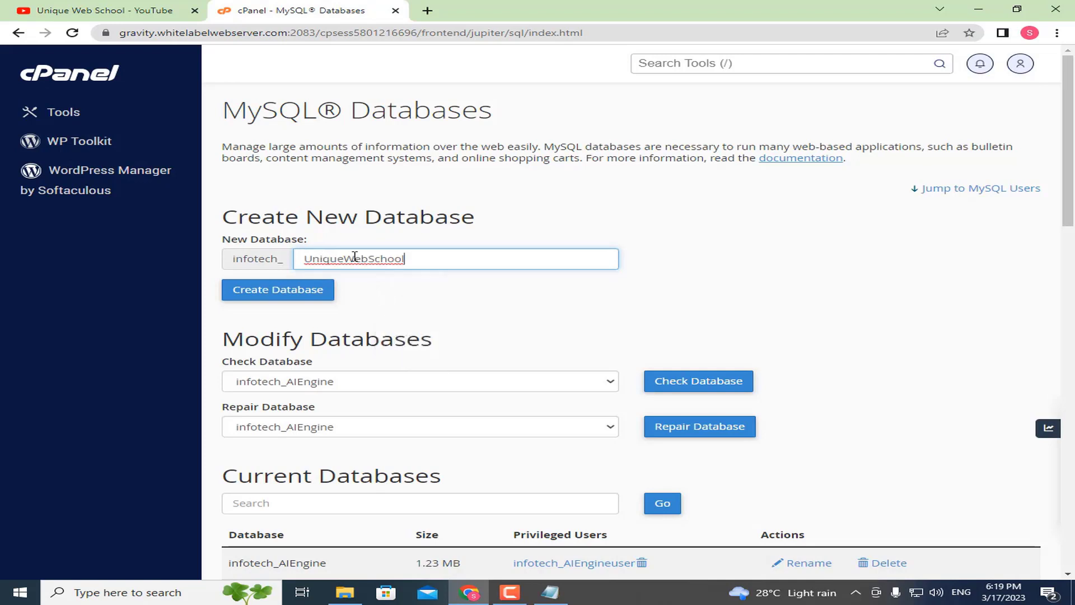
left_click_drag(432, 257, 287, 254)
left_click(384, 243)
left_click(310, 297)
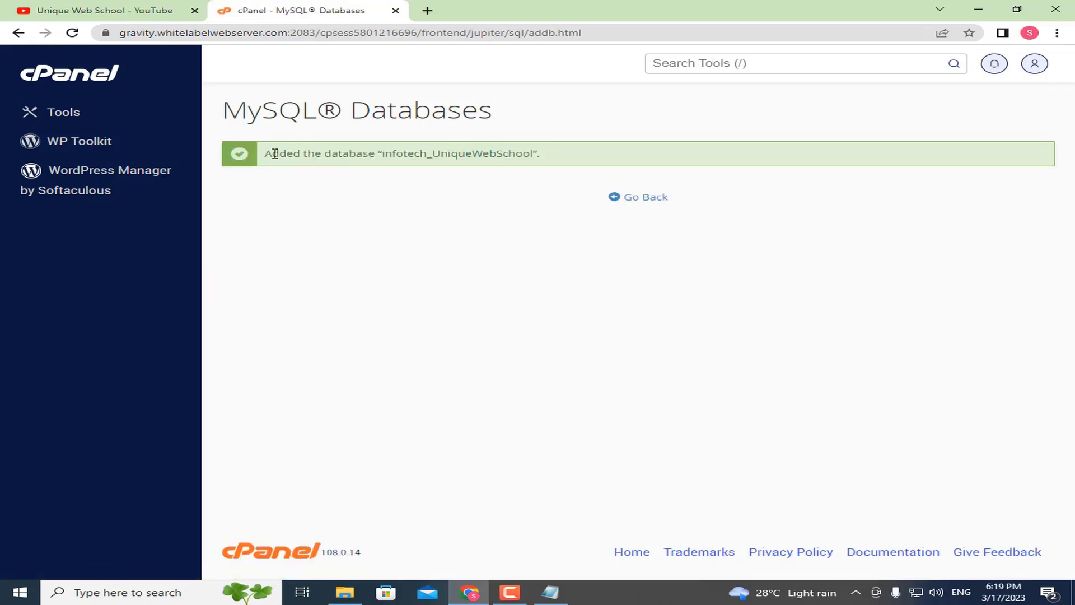
left_click_drag(268, 153, 572, 158)
left_click(573, 159)
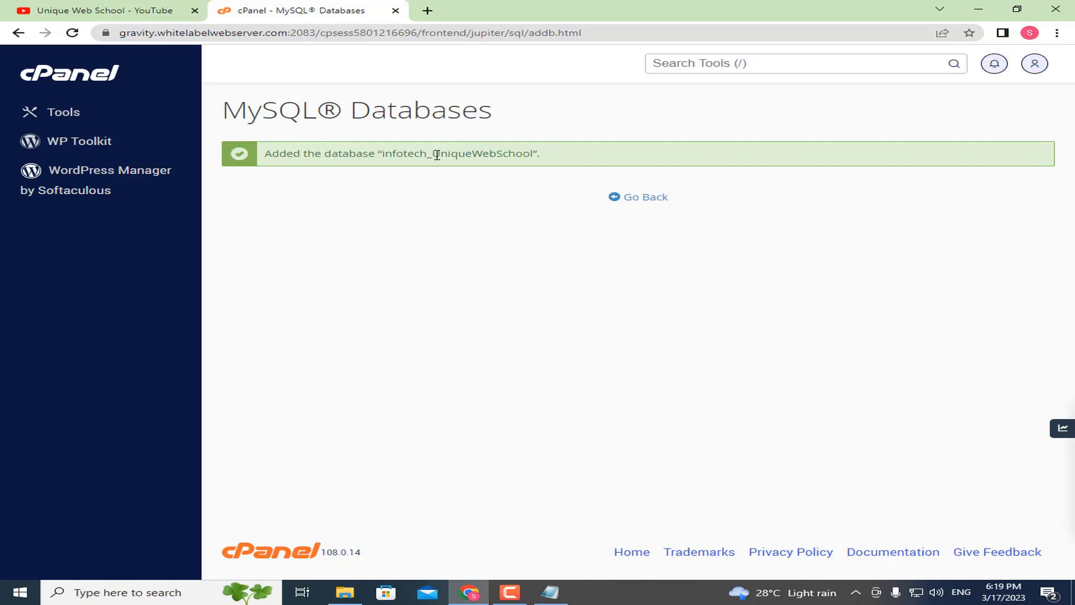
left_click(632, 199)
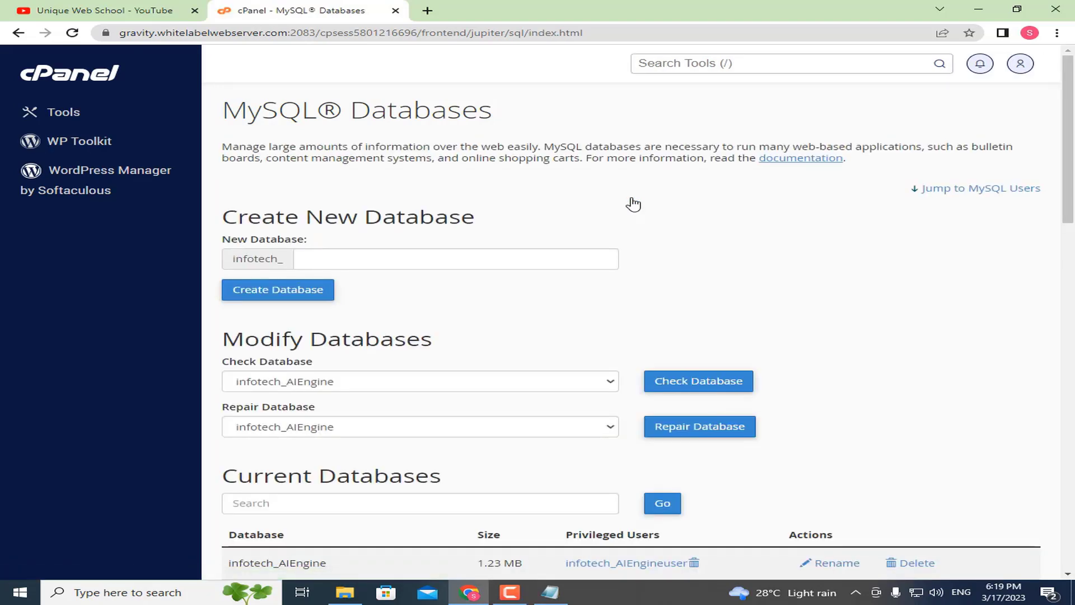
Enter UniqueWebSchooluser as the username in the Add New User form, leaving the passwords empty
scroll(751, 238, "down", 3)
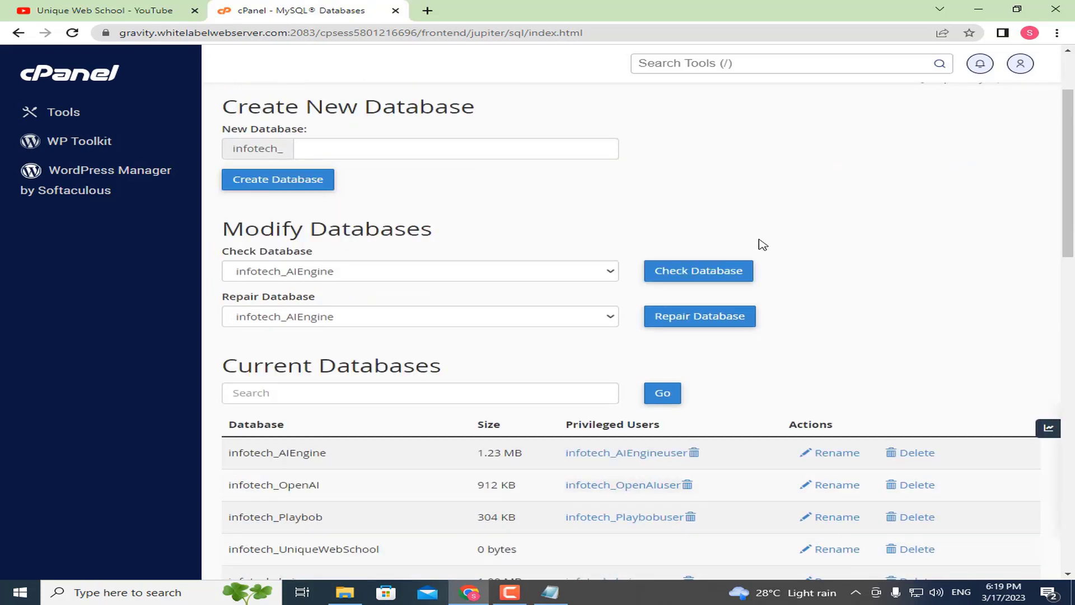
scroll(768, 249, "down", 9)
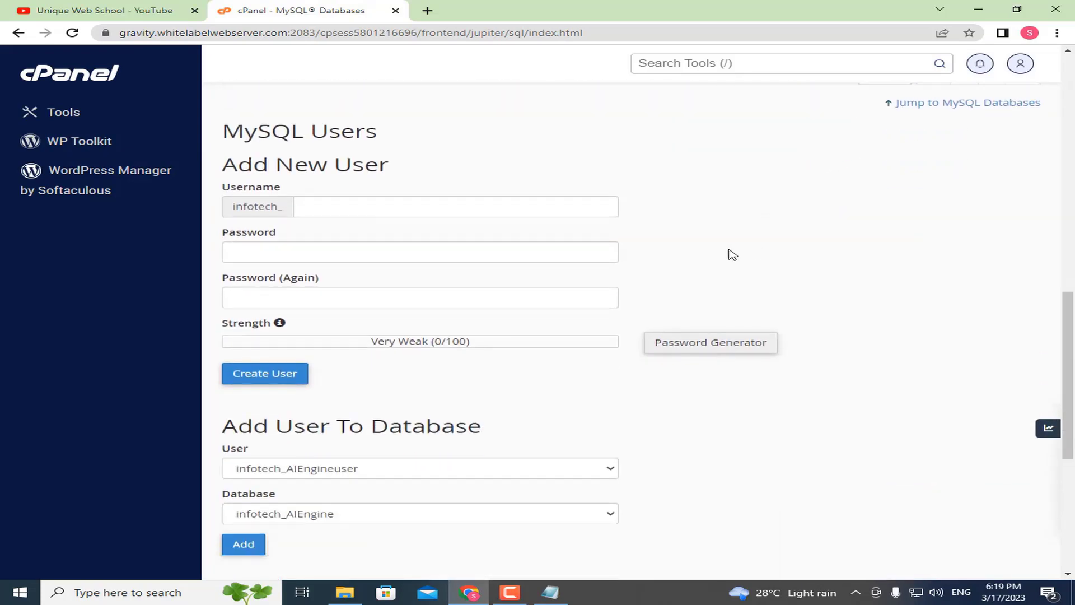
left_click_drag(253, 164, 408, 171)
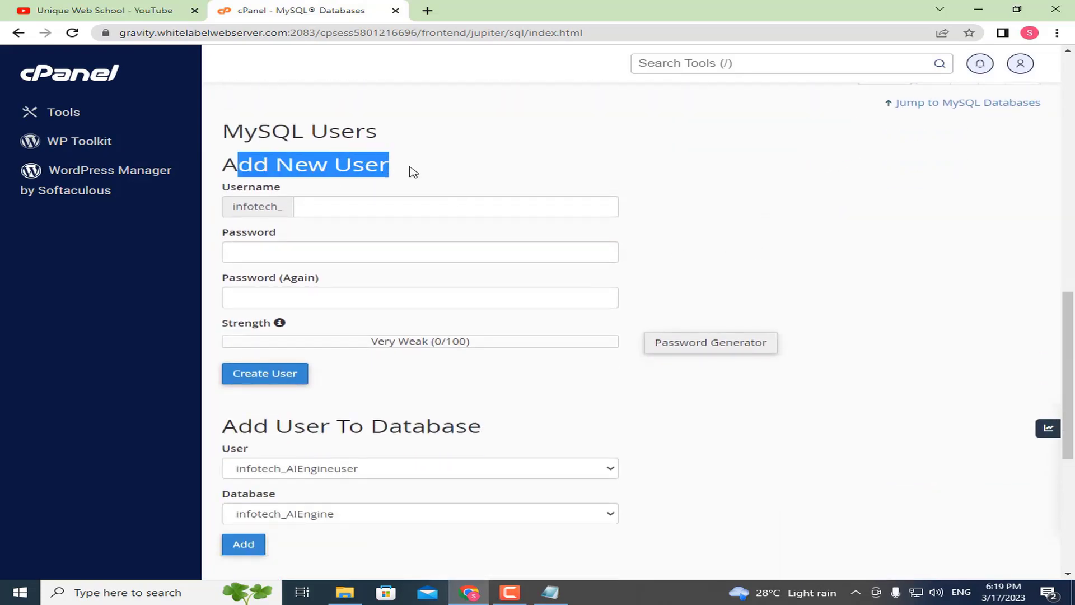
left_click_drag(230, 187, 323, 189)
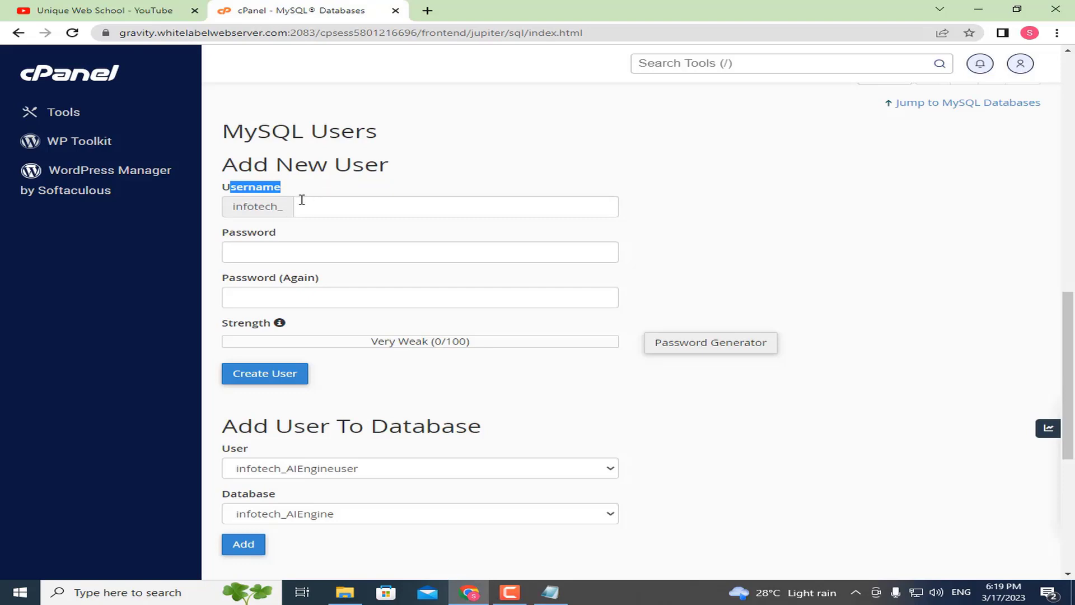
left_click(303, 205)
type("UniqueWebSchool")
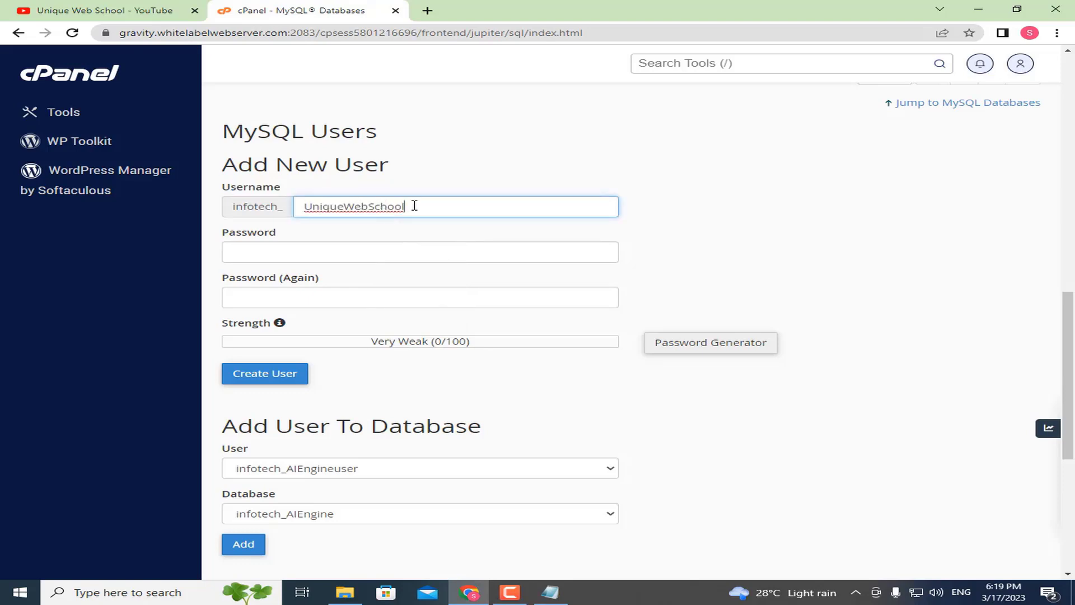
type("user")
left_click_drag(472, 209, 288, 206)
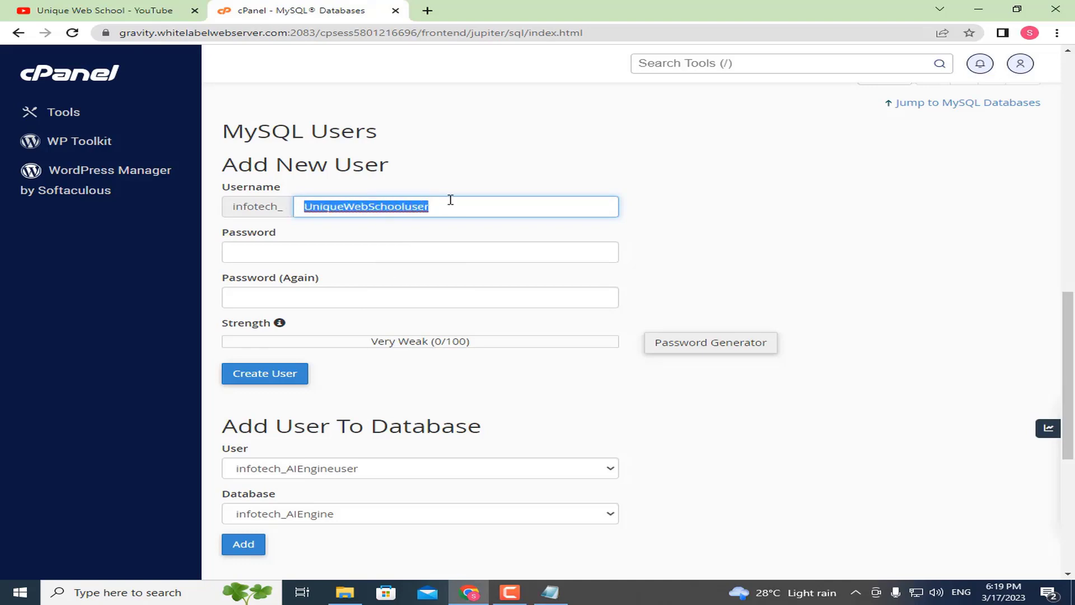
left_click(481, 190)
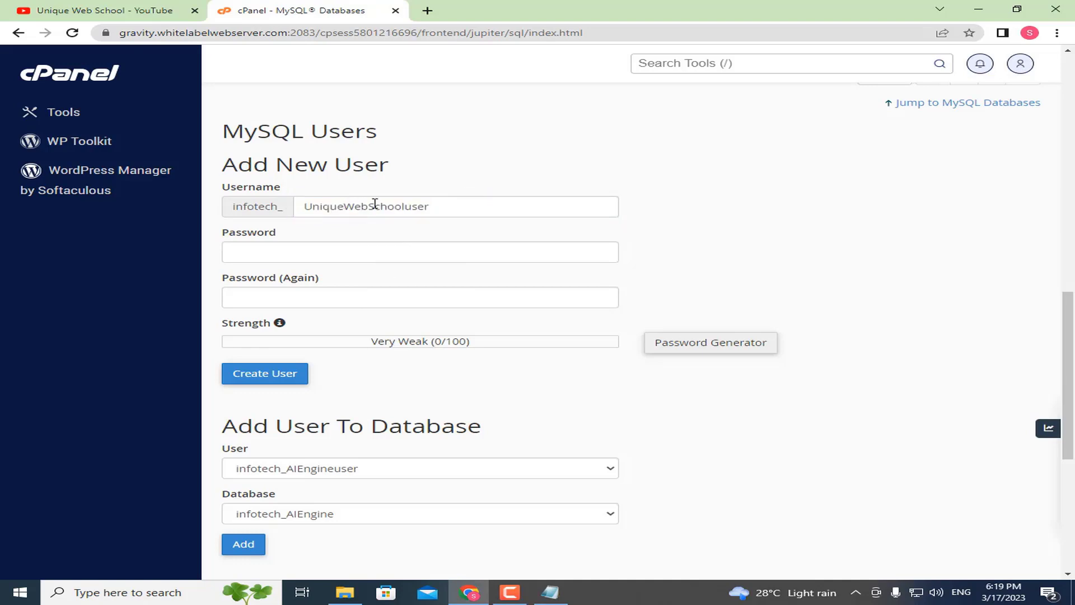
left_click_drag(223, 232, 271, 240)
left_click_drag(229, 279, 289, 280)
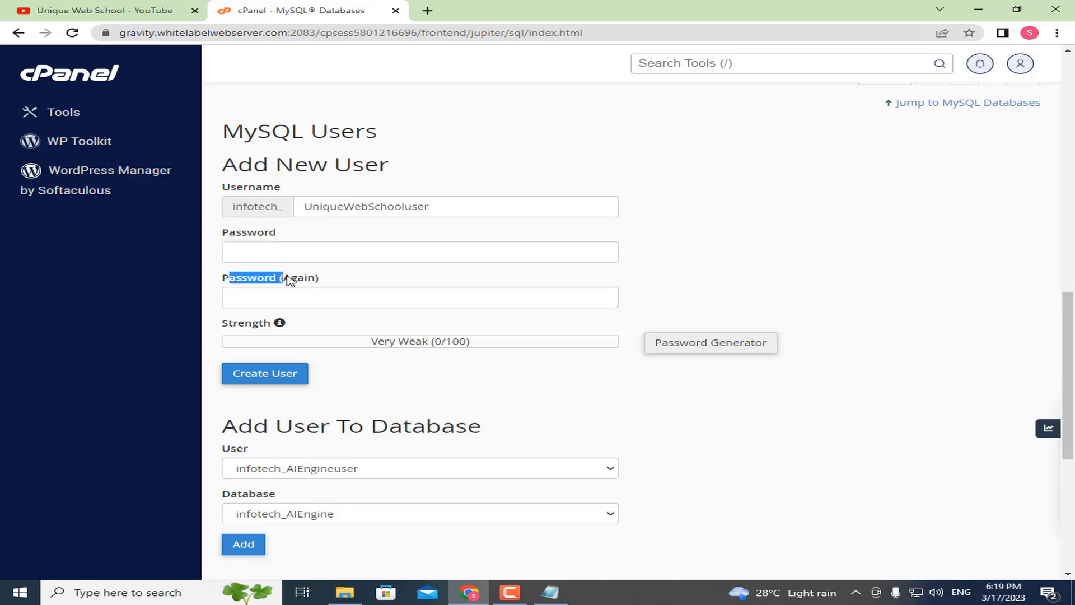
left_click(361, 272)
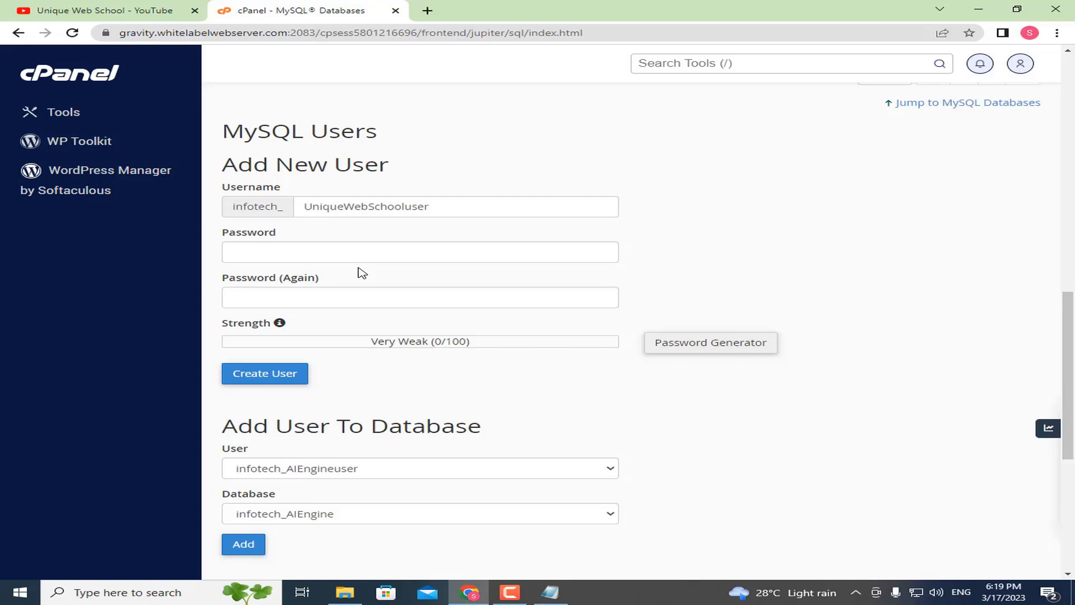
Generate a very strong password with Password Generator and copy it
left_click(718, 347)
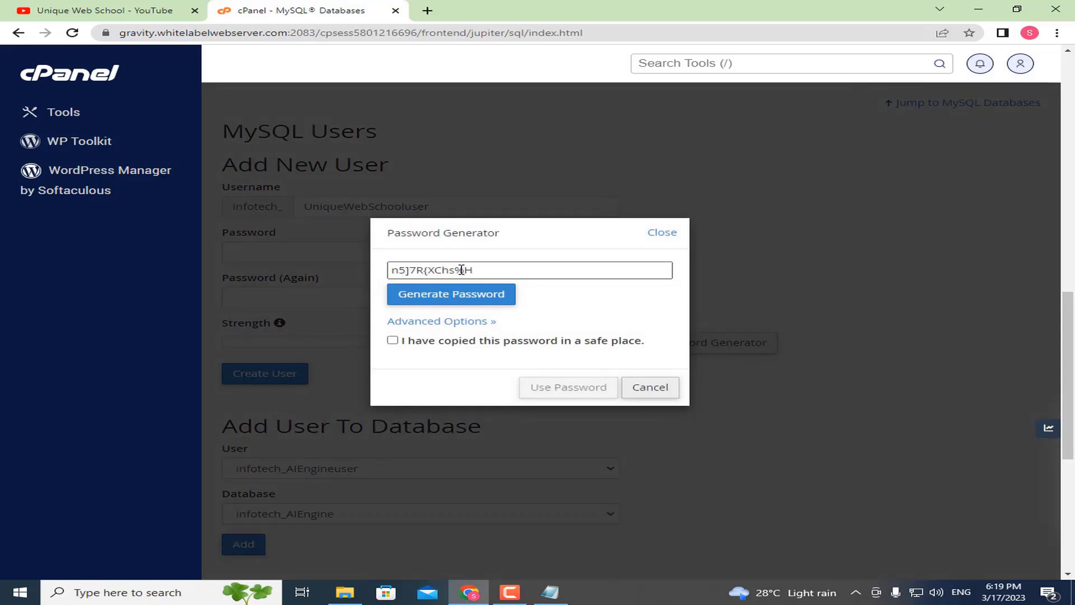
triple_click(491, 270)
right_click(491, 270)
left_click(521, 317)
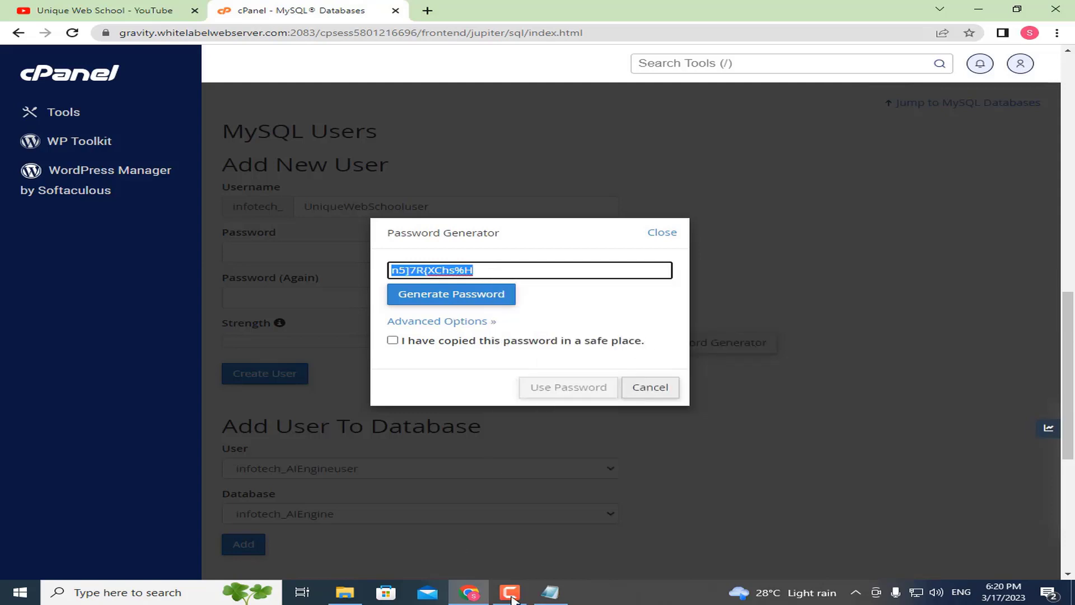
Paste the generated password into the Notepad notes file and save it
left_click(550, 592)
key("ctrl+v")
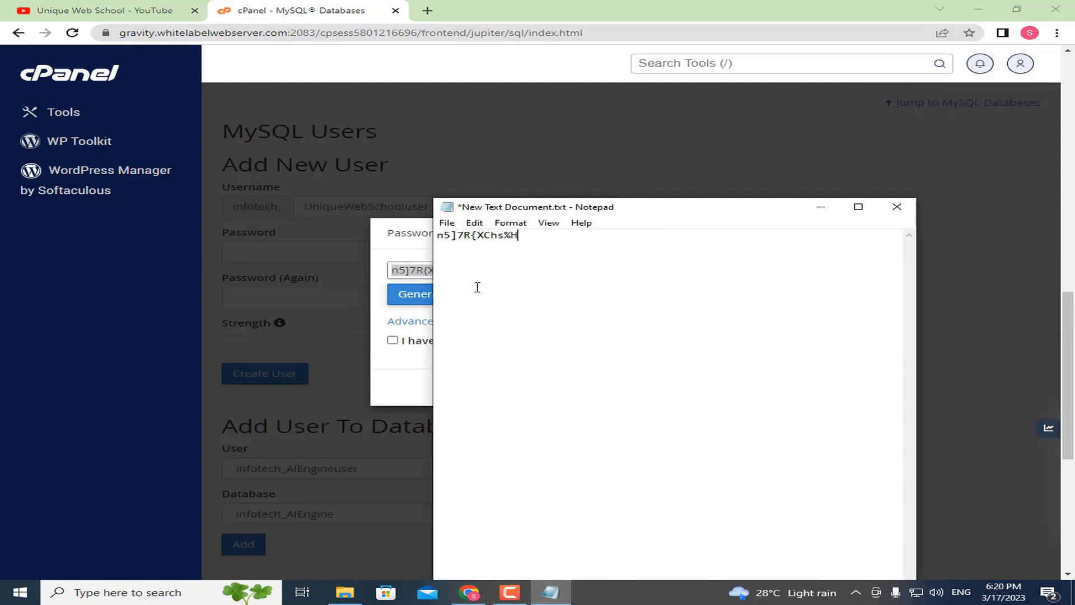
key("Return")
key("ctrl+v")
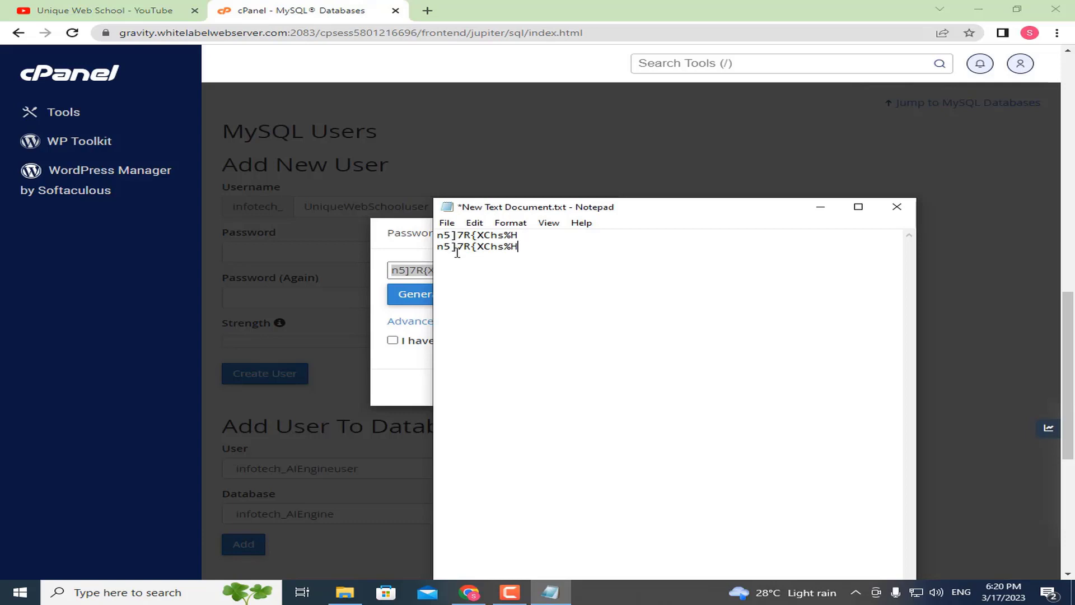
left_click(446, 222)
left_click(505, 279)
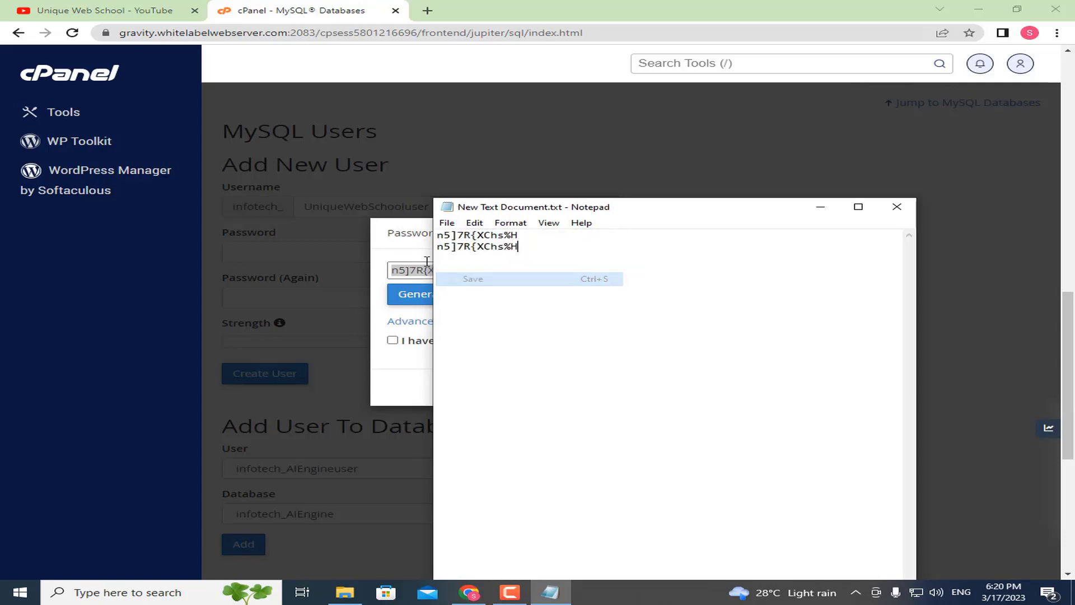
Confirm the password was copied and apply it to both password fields
left_click(392, 250)
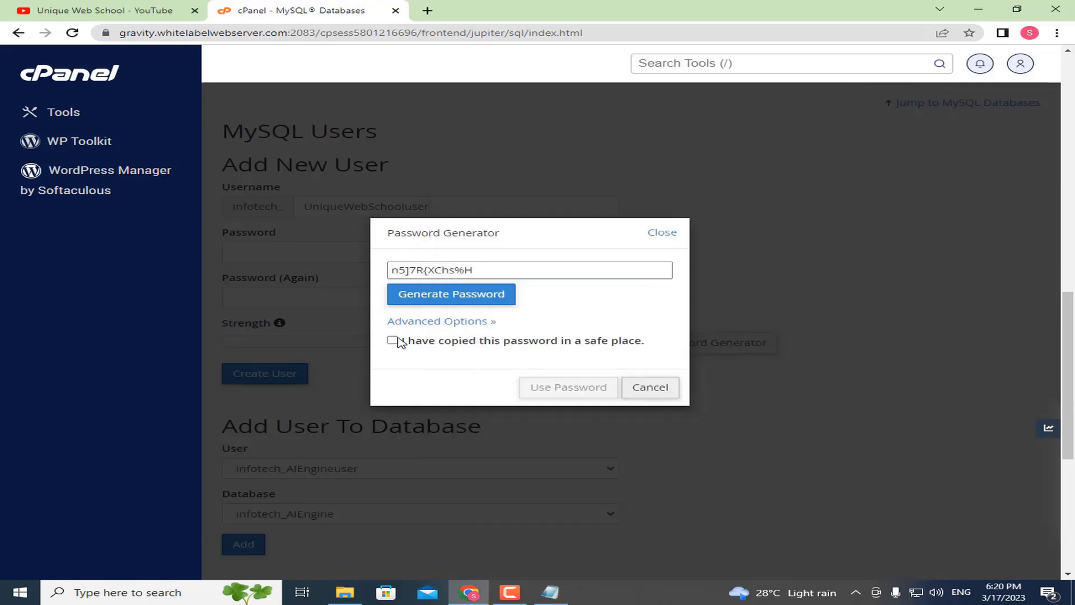
left_click(392, 340)
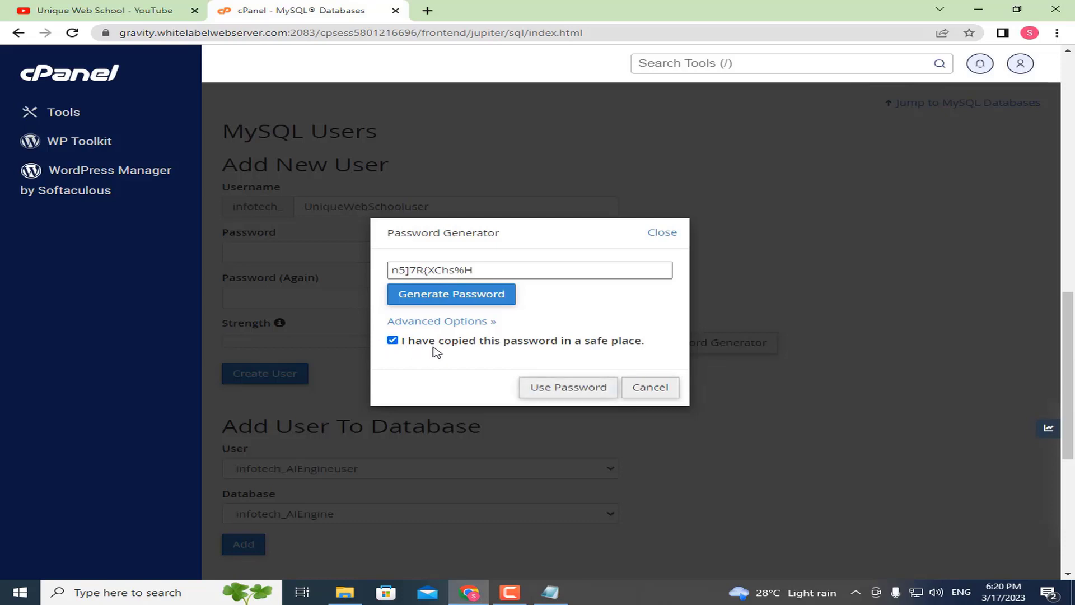
left_click(553, 392)
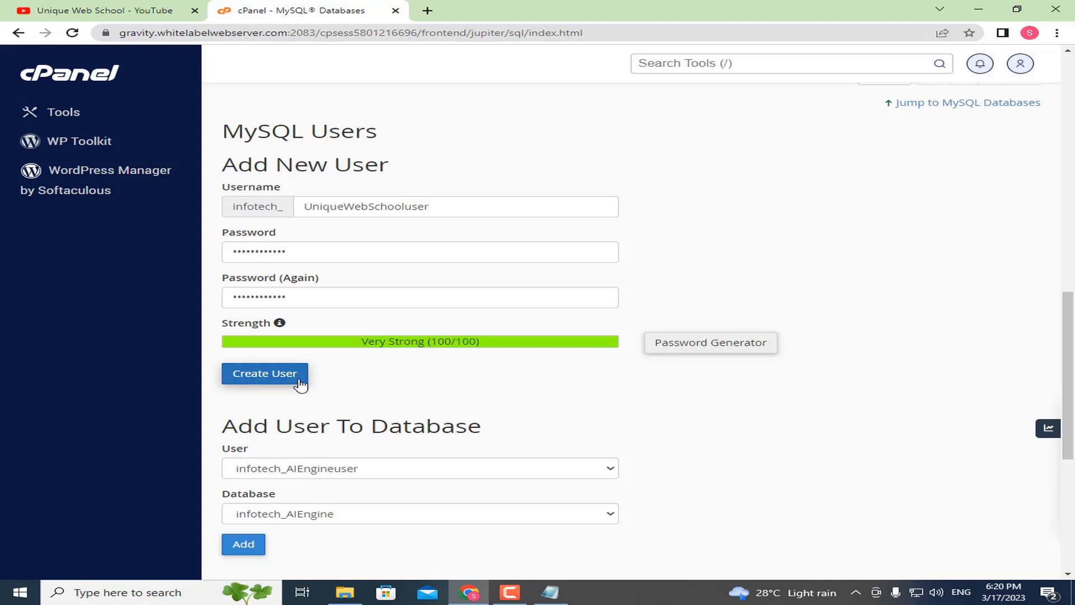
Create the MySQL user infotech_UniqueWebSchooluser and return to MySQL Databases
left_click(267, 384)
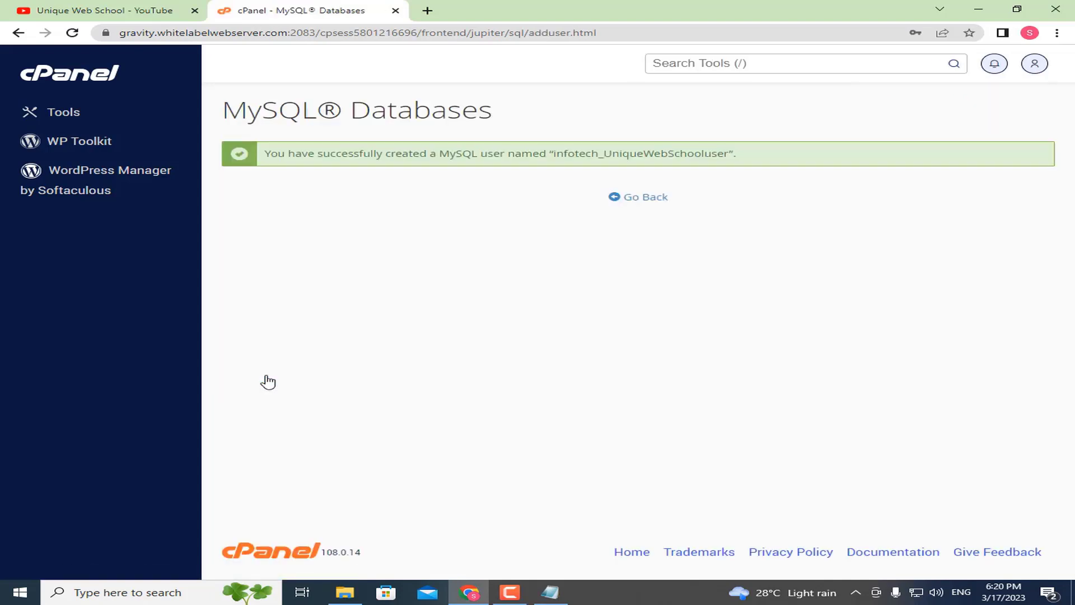
left_click_drag(427, 154, 763, 166)
left_click(765, 168)
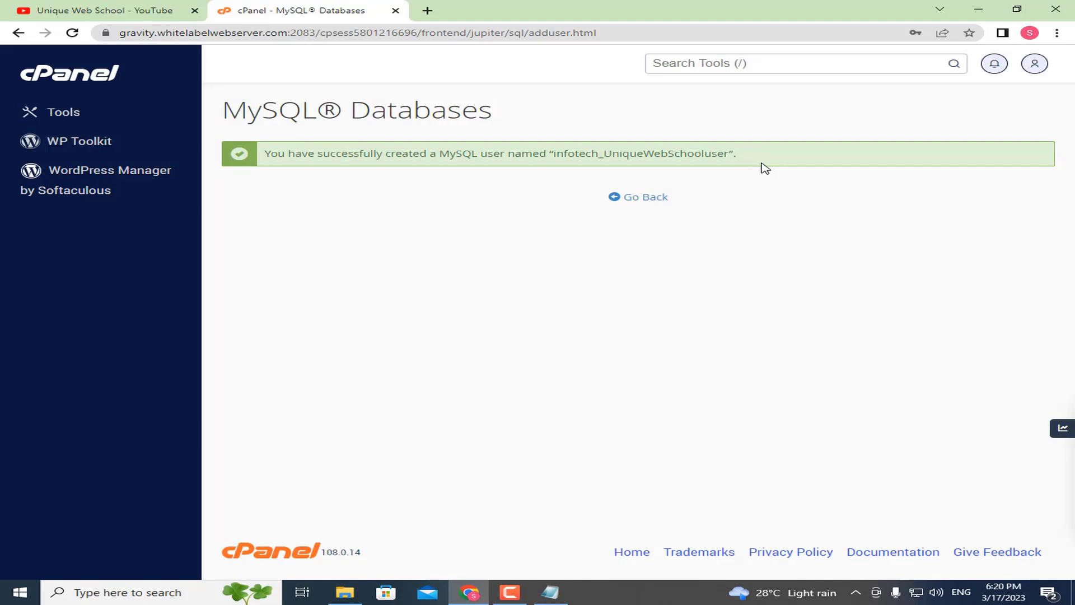
left_click(653, 201)
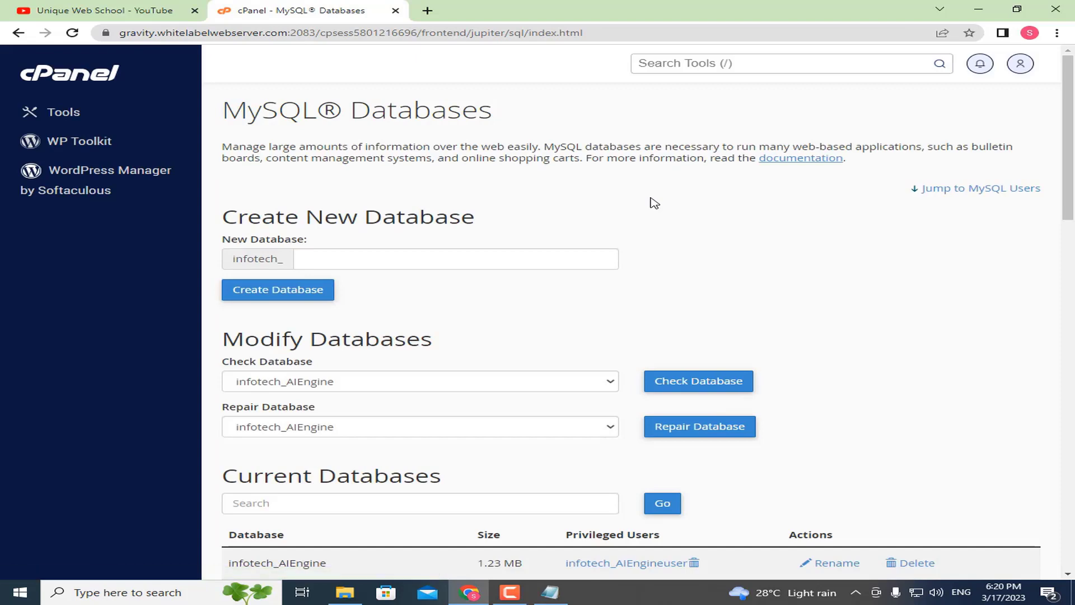
Add infotech_UniqueWebSchooluser to the infotech_UniqueWebSchool database
scroll(655, 203, "down", 10)
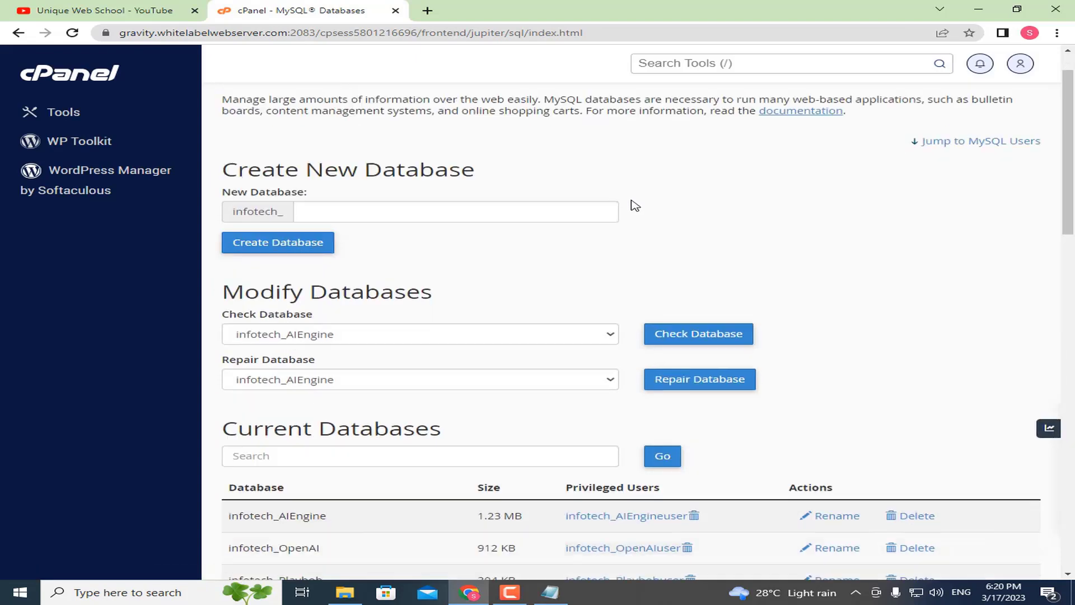
scroll(626, 214, "down", 3)
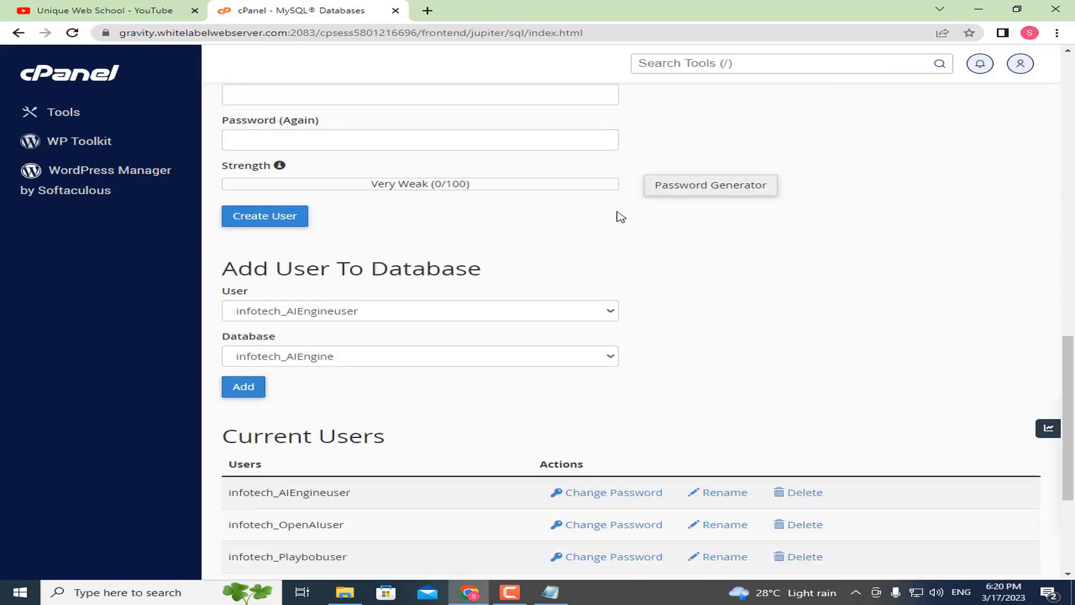
left_click_drag(223, 236, 459, 234)
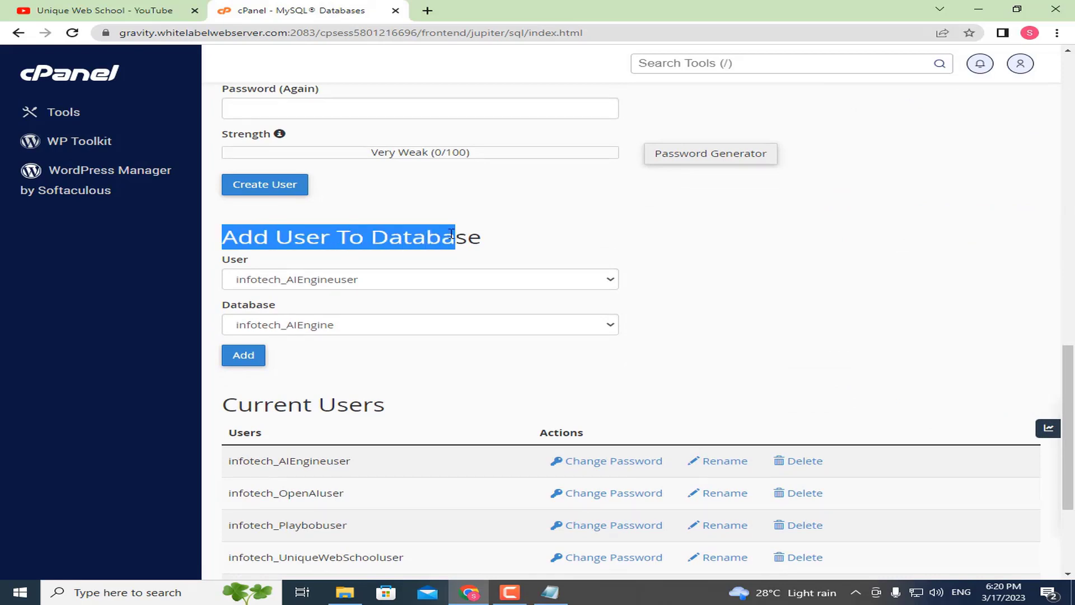
left_click(301, 278)
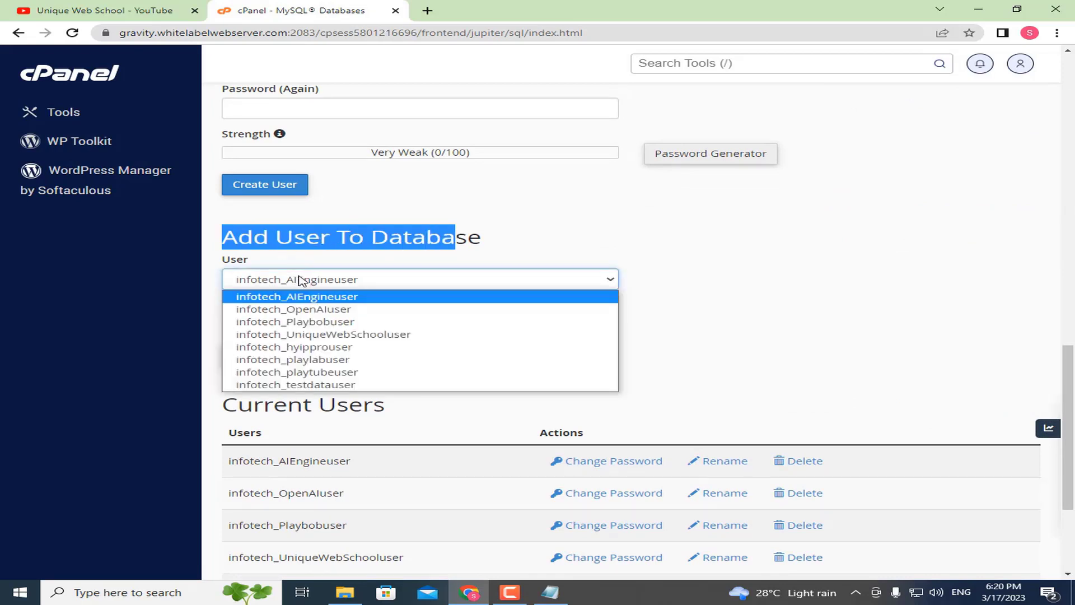
left_click(339, 336)
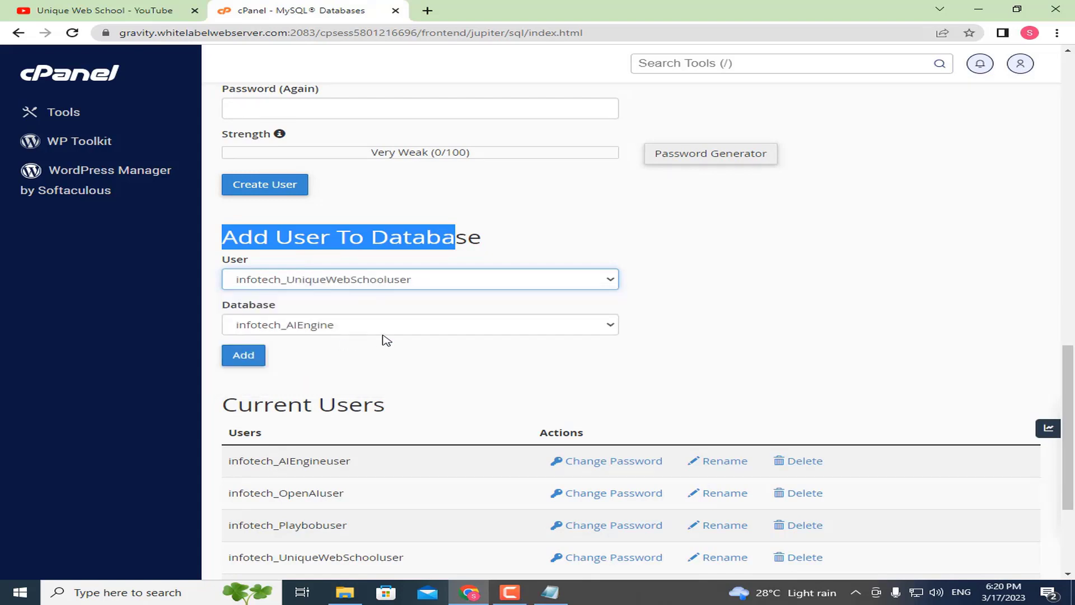
left_click_drag(230, 305, 295, 307)
left_click(283, 324)
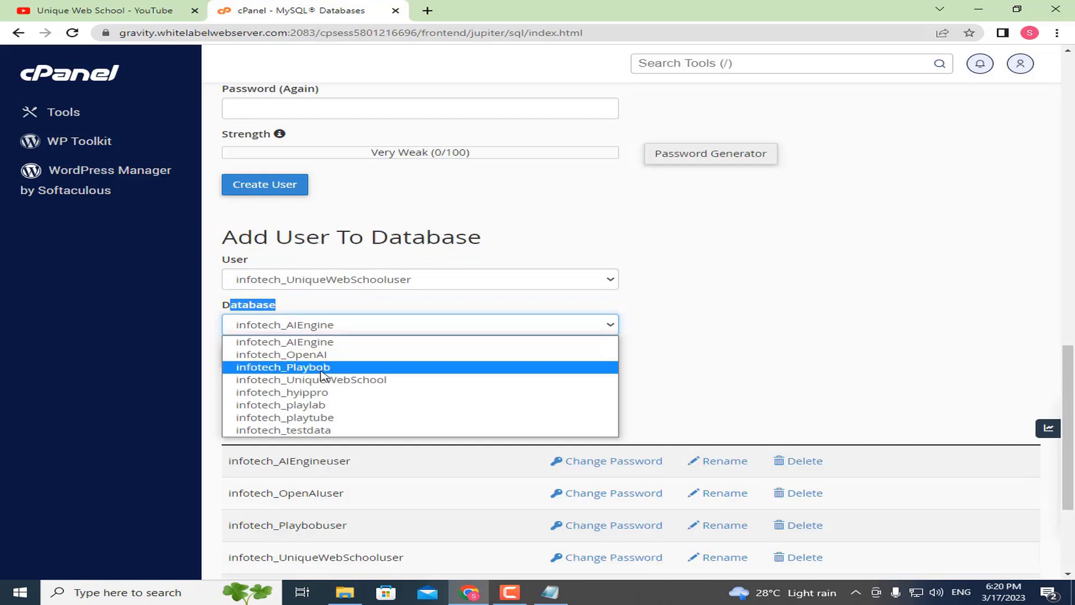
left_click(372, 380)
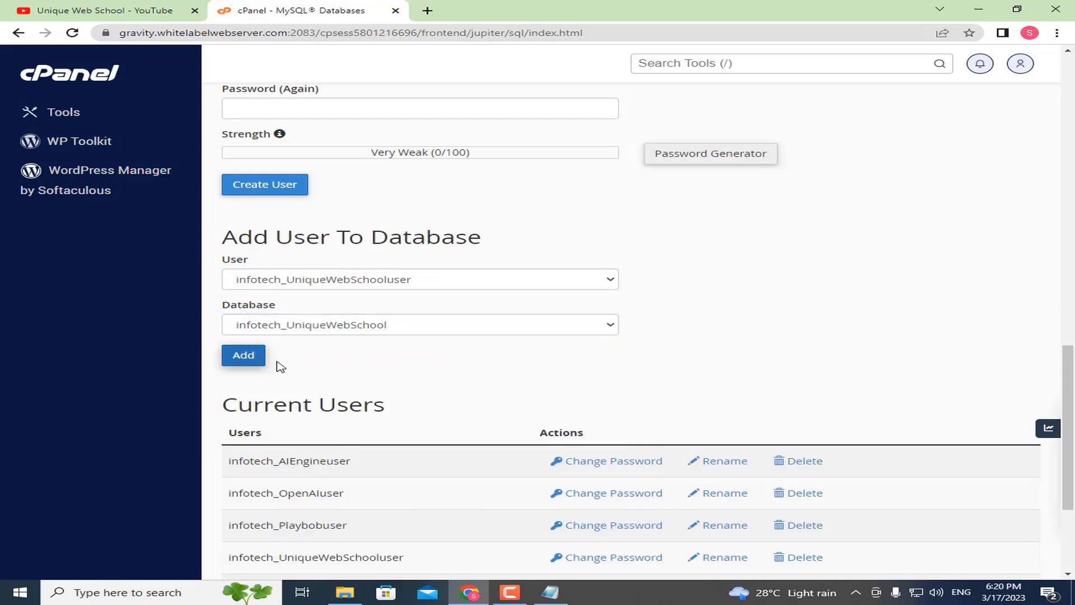
left_click(258, 365)
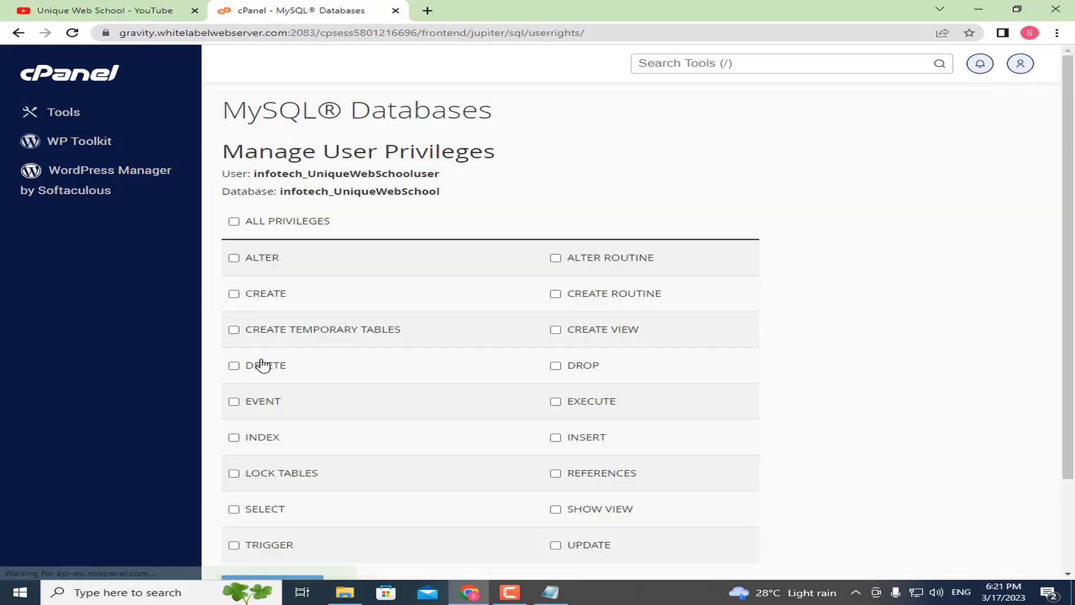
Grant the user ALL PRIVILEGES on infotech_UniqueWebSchool and save the changes
left_click(247, 222)
scroll(370, 228, "down", 2)
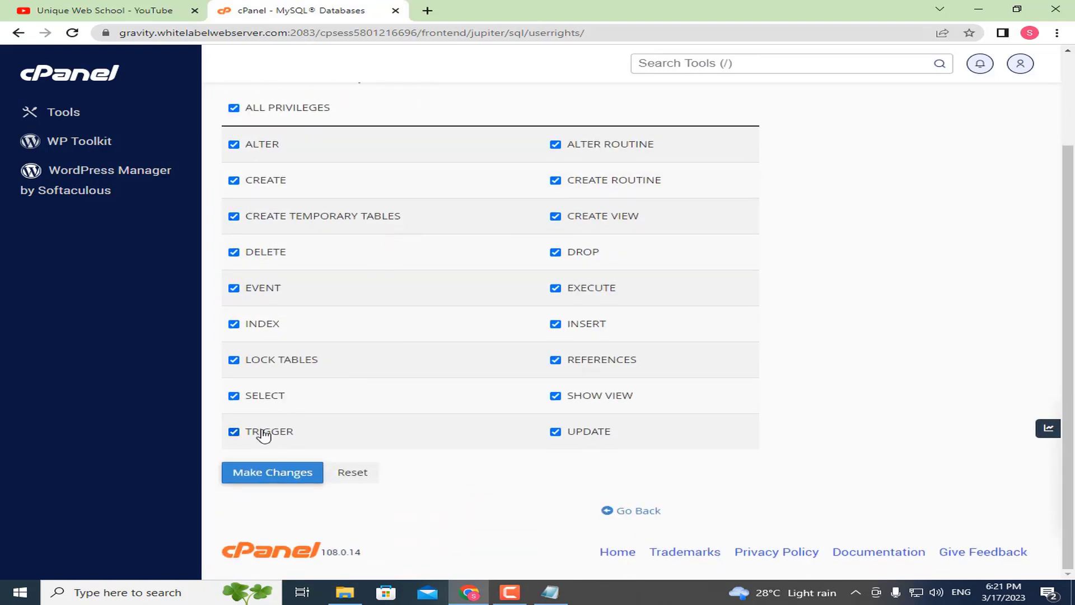
left_click(271, 472)
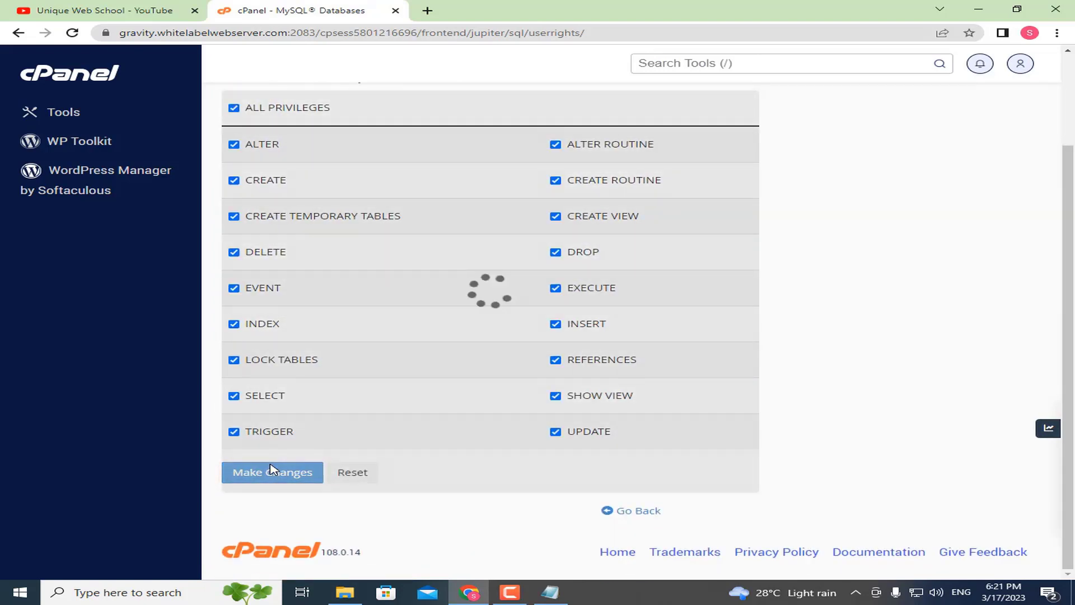
scroll(351, 352, "up", 2)
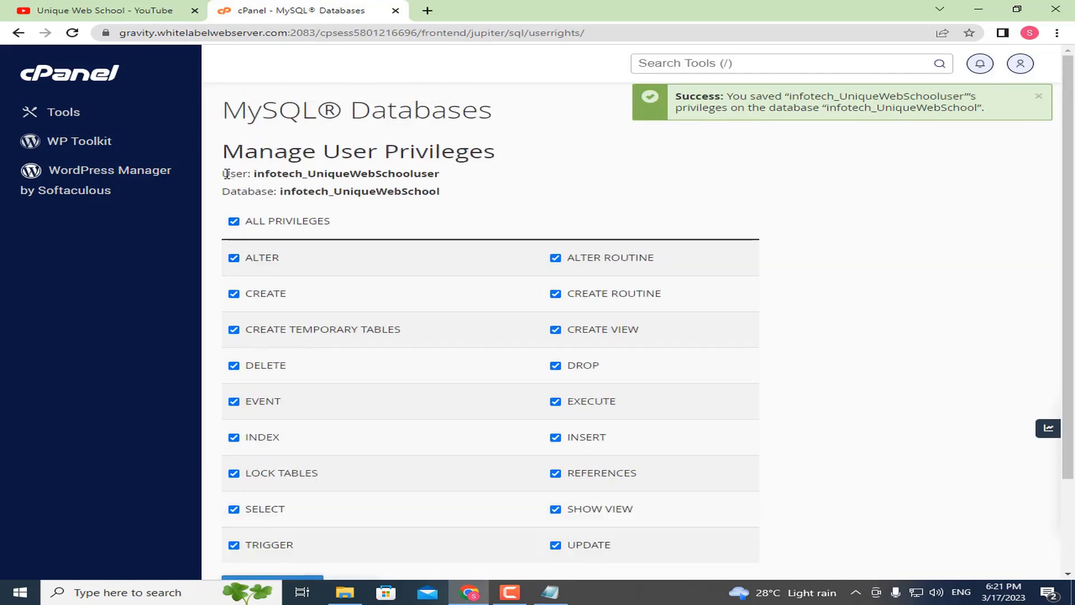
Copy the User and Database lines into the Notepad notes file and save it
left_click_drag(219, 178, 448, 195)
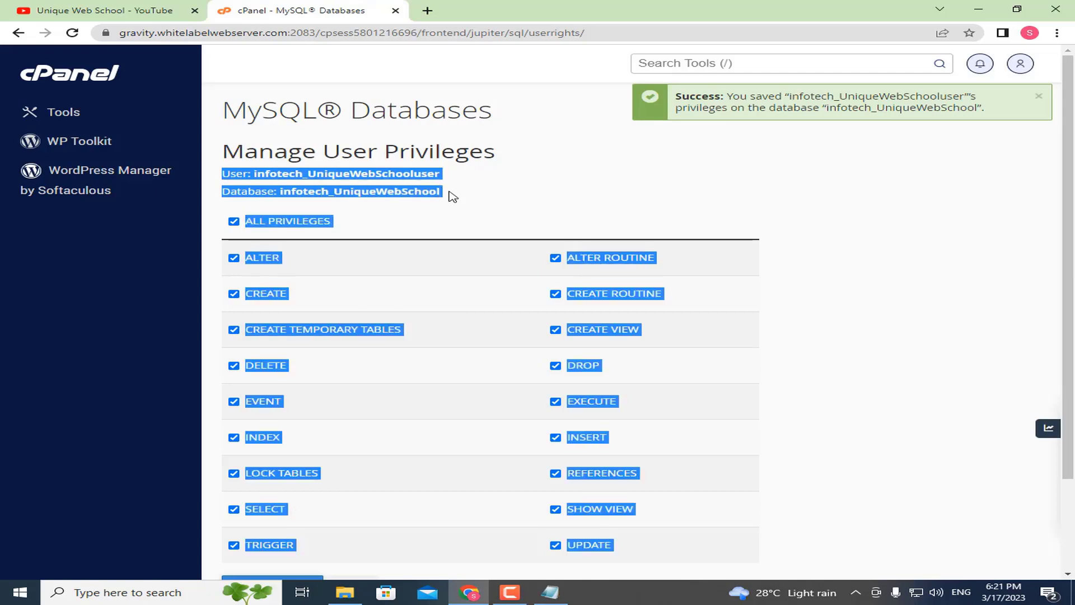
left_click(432, 193)
left_click_drag(224, 172, 442, 193)
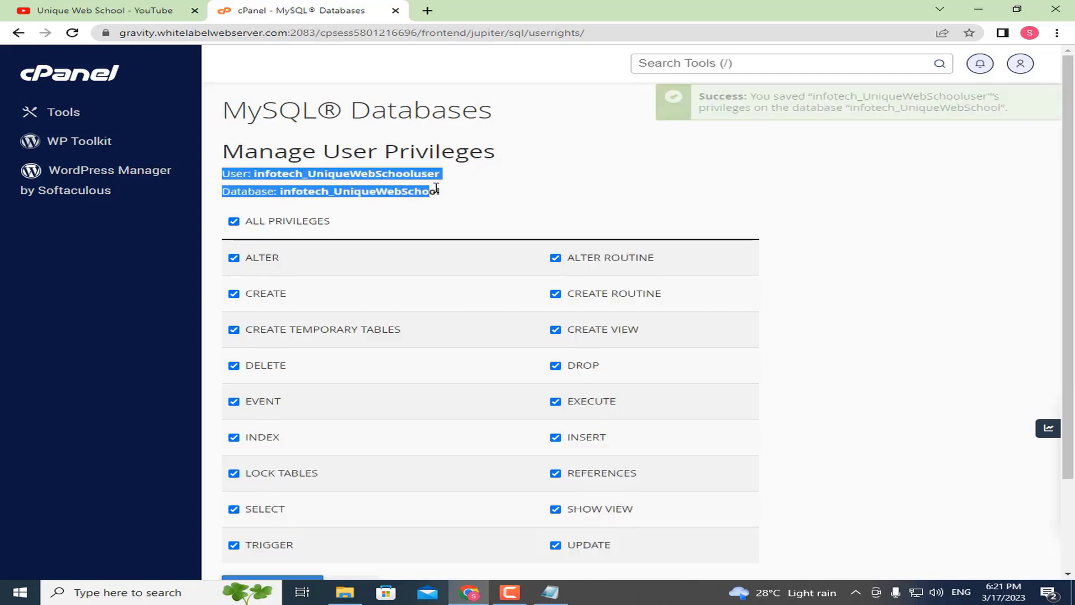
right_click(393, 192)
left_click(417, 202)
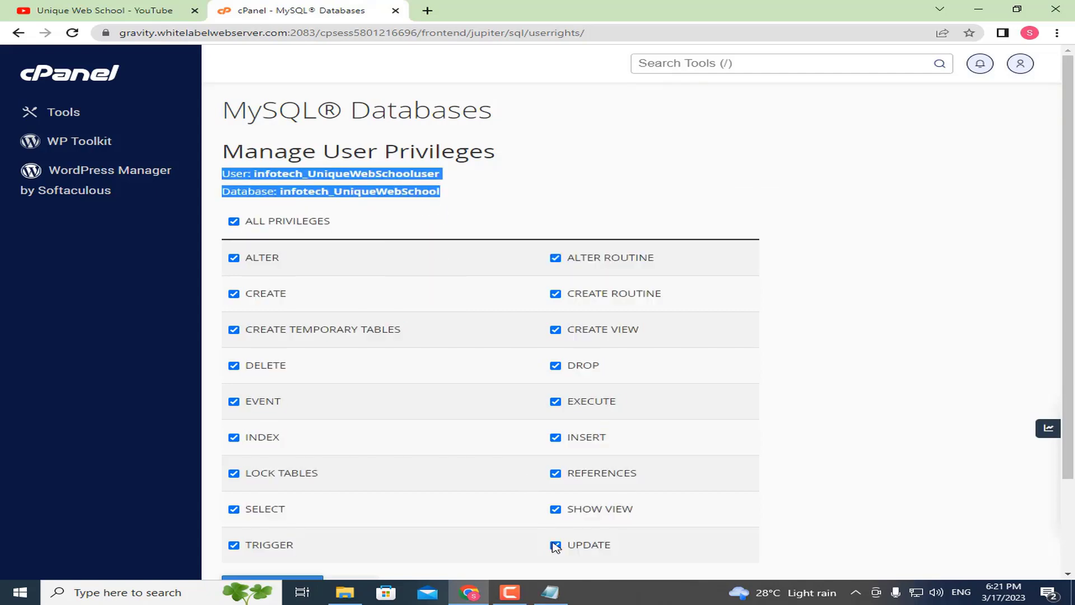
left_click(550, 592)
key("Return")
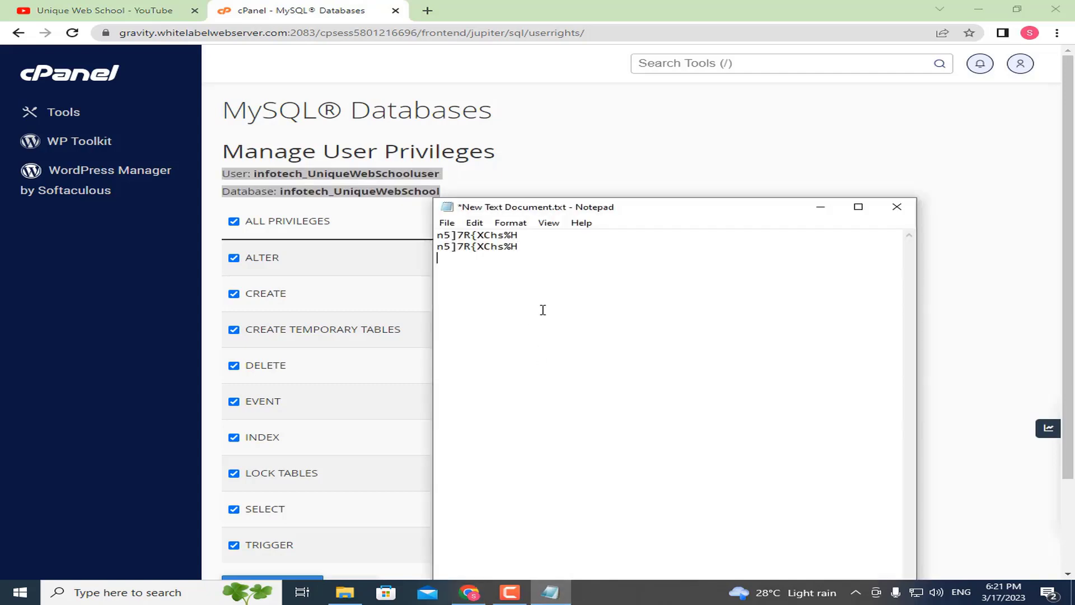
key("ctrl+v")
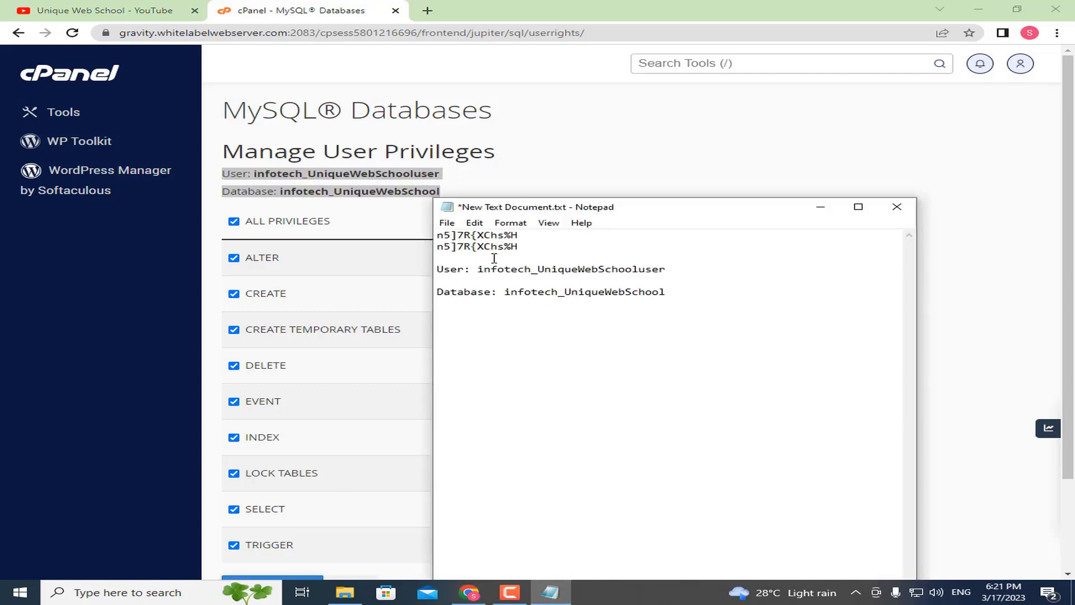
left_click(447, 222)
left_click(481, 278)
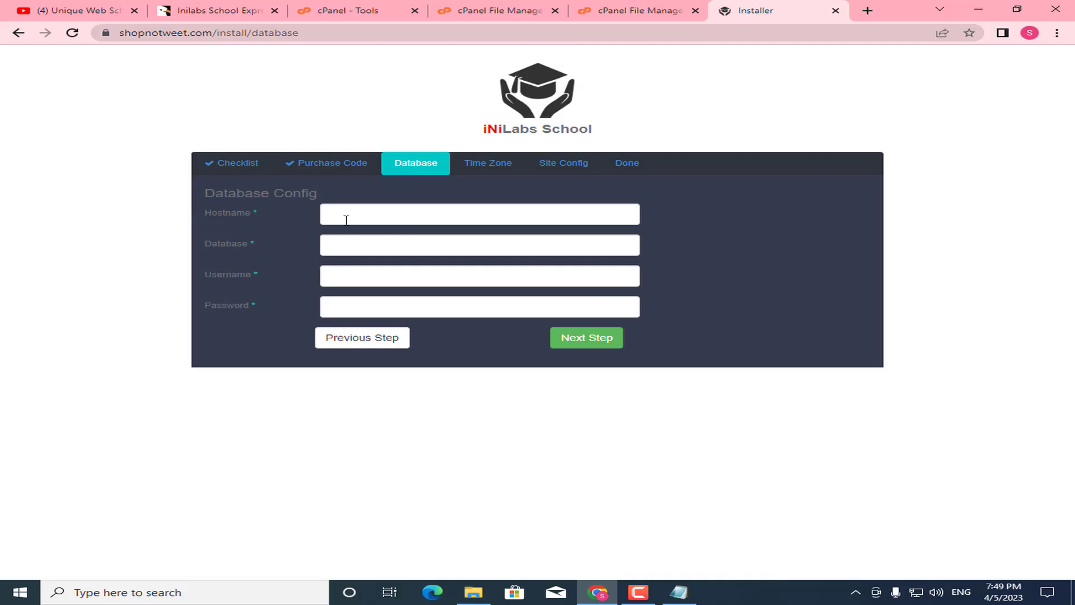
Enter localhost as Hostname and paste the database name shopnotw_UniqueWeb from the notes
left_click_drag(221, 217, 382, 213)
left_click(382, 215)
type("localhost")
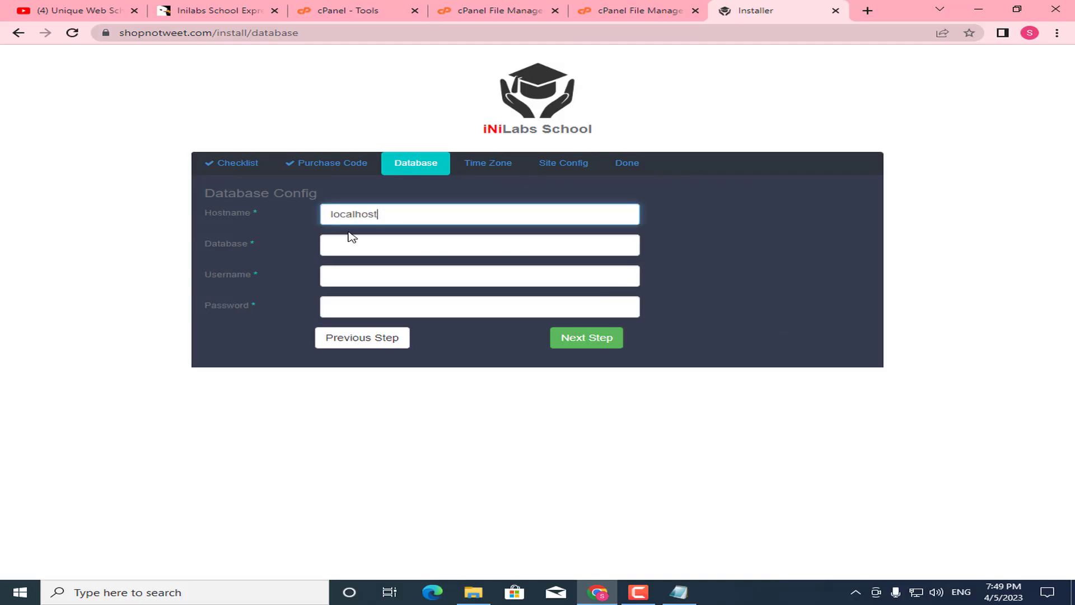
left_click_drag(219, 245, 255, 244)
left_click(679, 592)
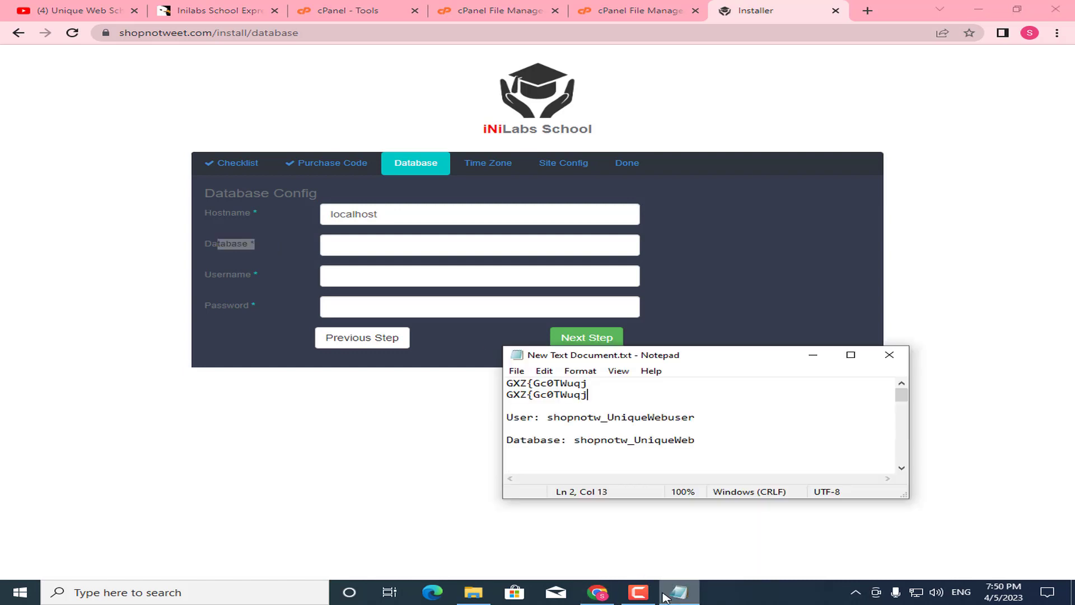
double_click(577, 440)
right_click(710, 443)
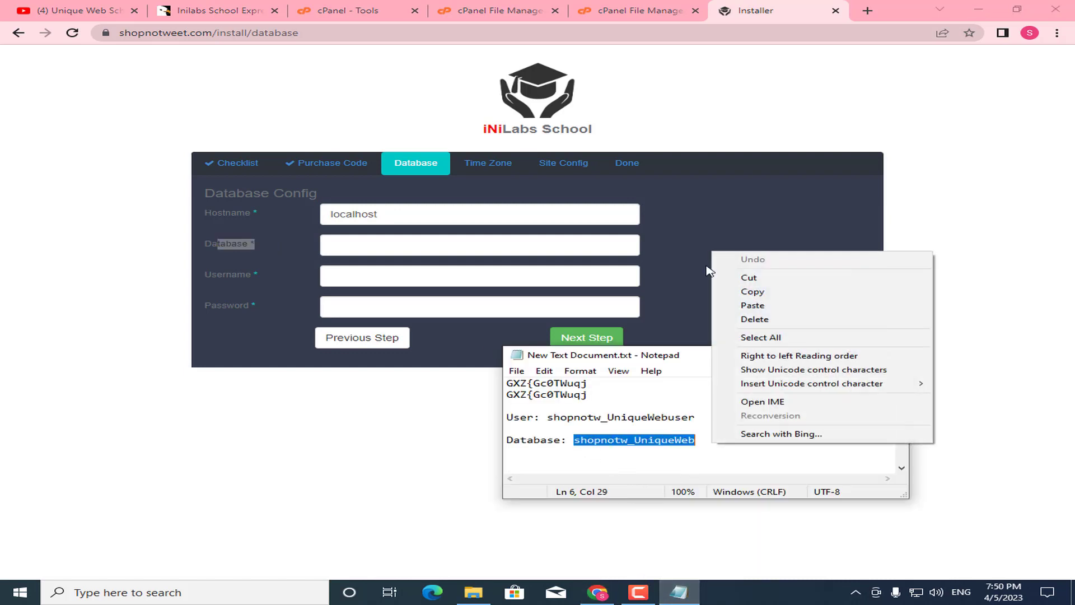
left_click(754, 292)
left_click(387, 249)
key("ctrl+v")
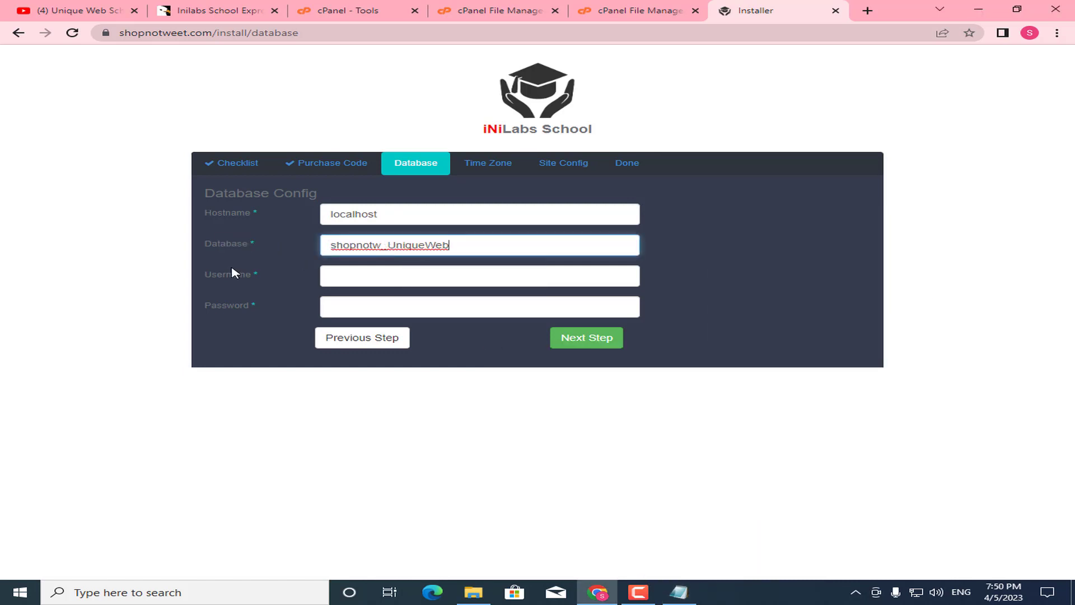
Paste the database user shopnotw_UniqueWebuser from the notes into the Username field
left_click_drag(217, 275, 258, 274)
left_click(679, 593)
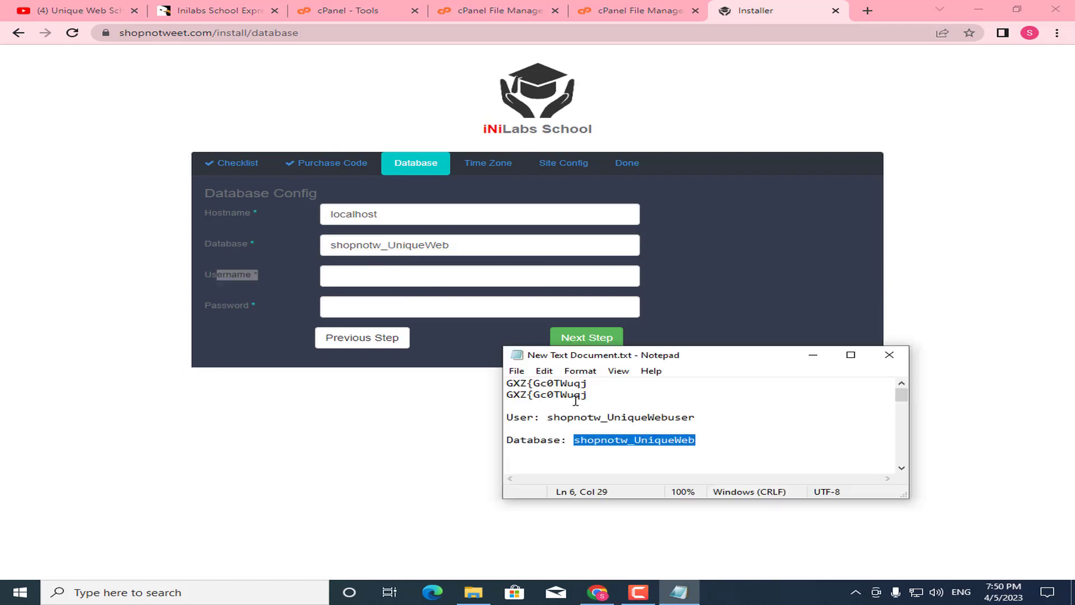
double_click(551, 418)
right_click(695, 417)
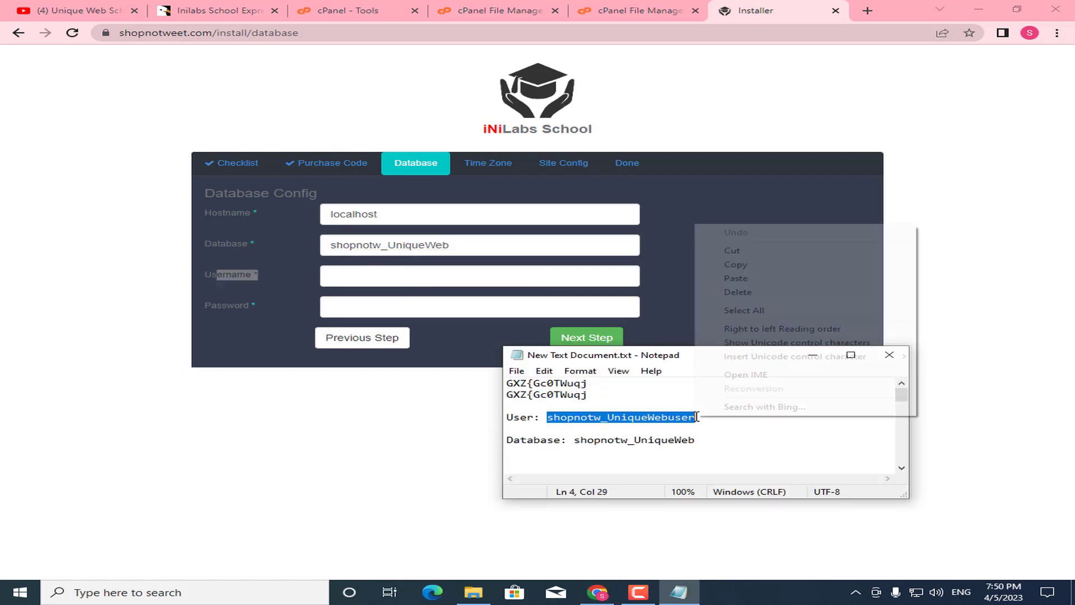
left_click(735, 264)
left_click(319, 288)
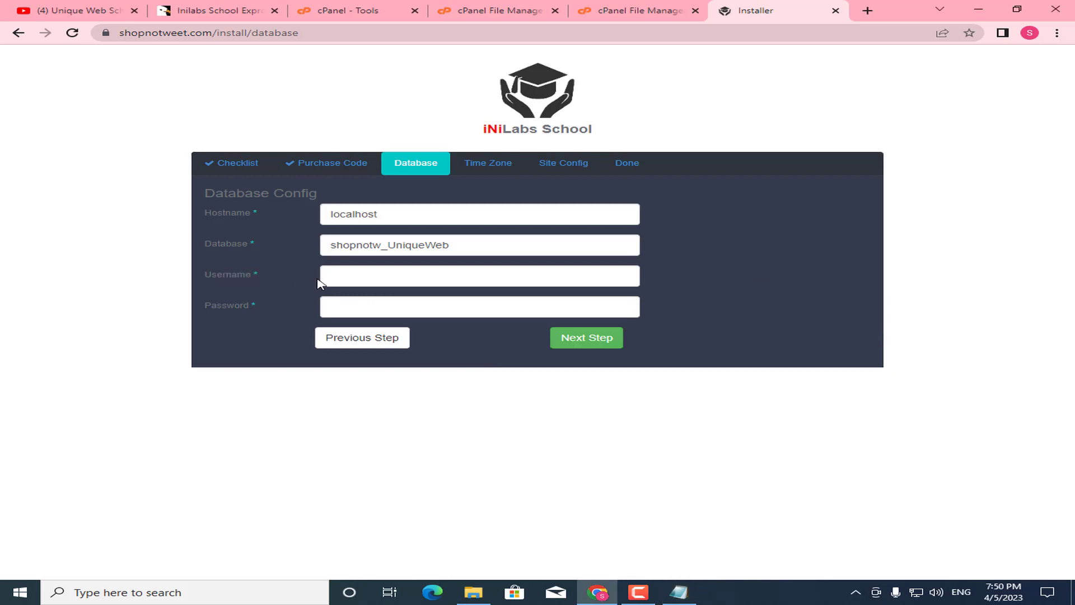
left_click(328, 277)
key("ctrl+v")
Copy the saved database password from the notes into the Password field
left_click_drag(217, 307, 317, 319)
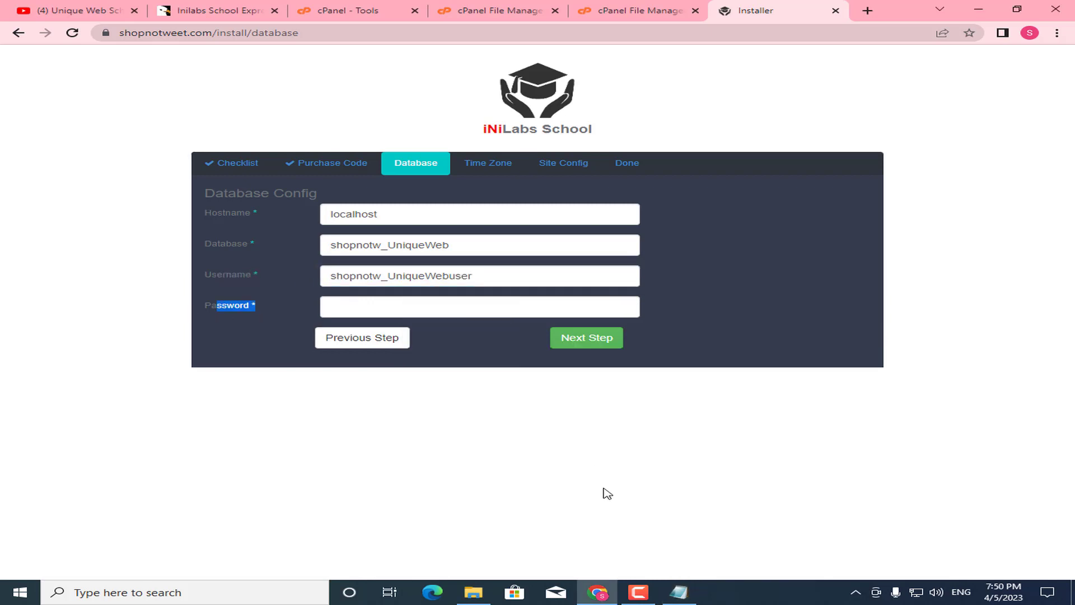
left_click(678, 591)
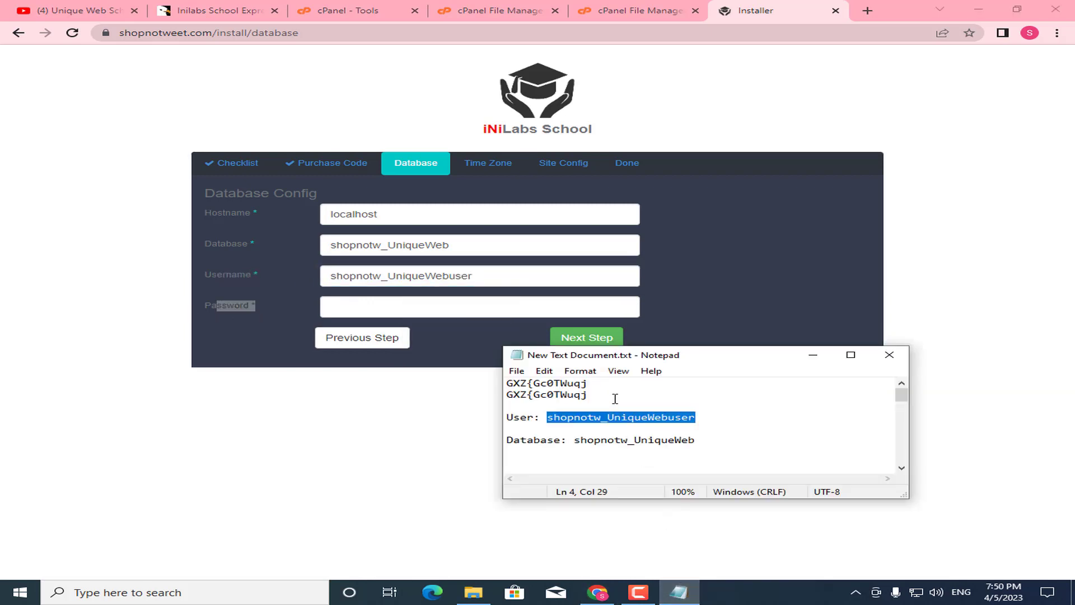
left_click_drag(615, 397, 497, 397)
right_click(534, 394)
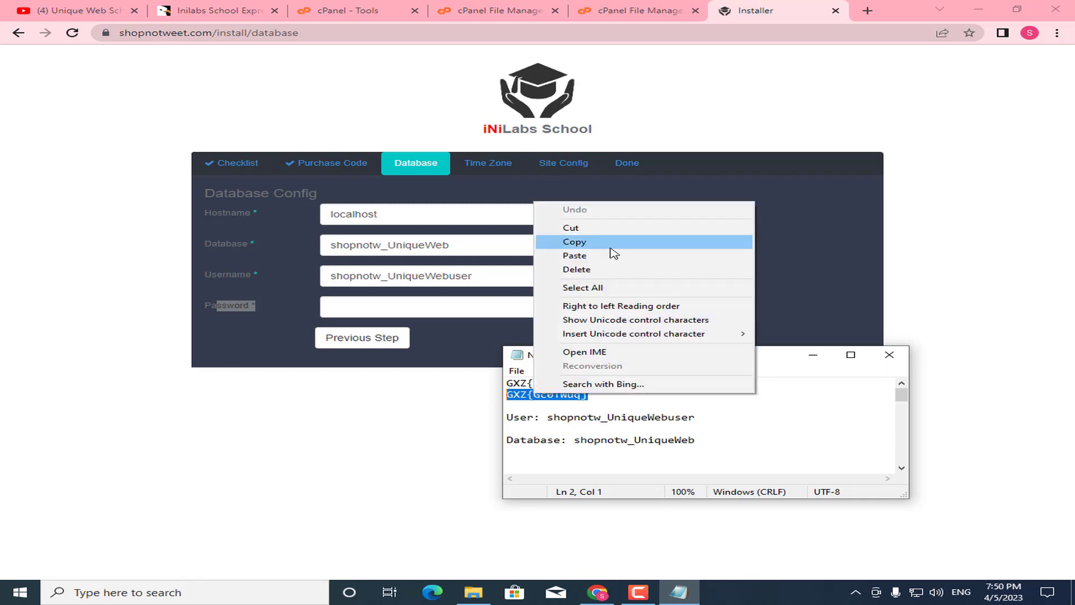
left_click(575, 241)
left_click(785, 256)
left_click(547, 304)
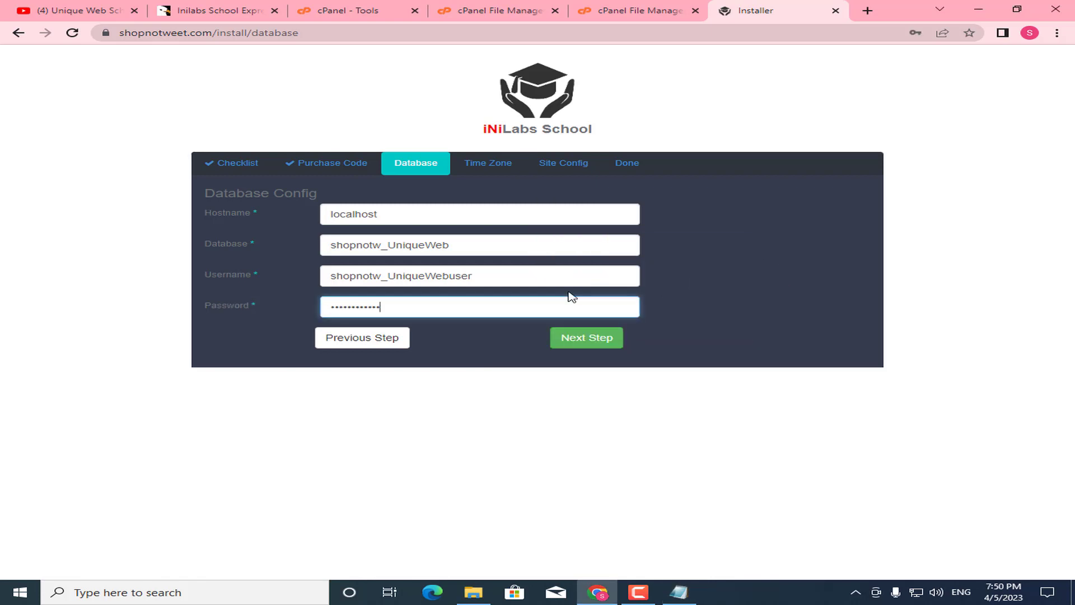
key("ctrl+v")
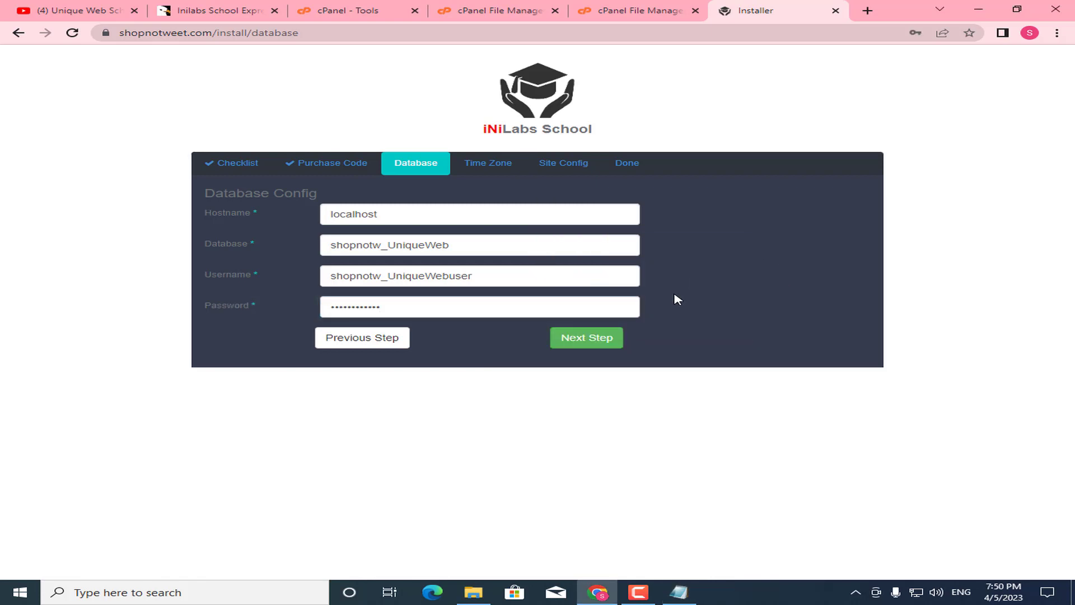
Submit the database config, then pick (GMT-07:00) Arizona from the Time Zone list
left_click(606, 343)
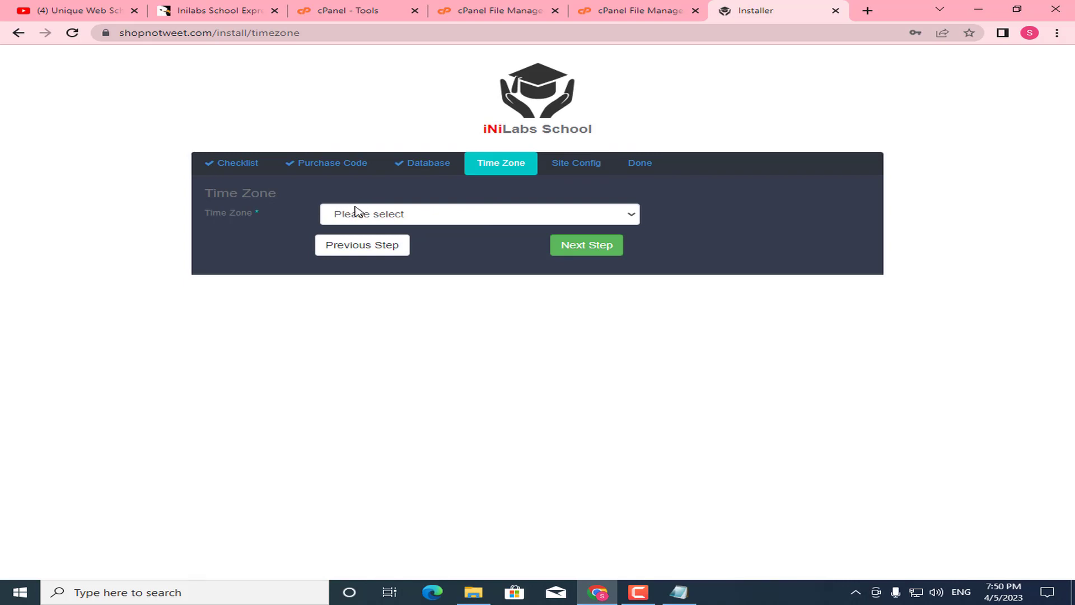
left_click(391, 215)
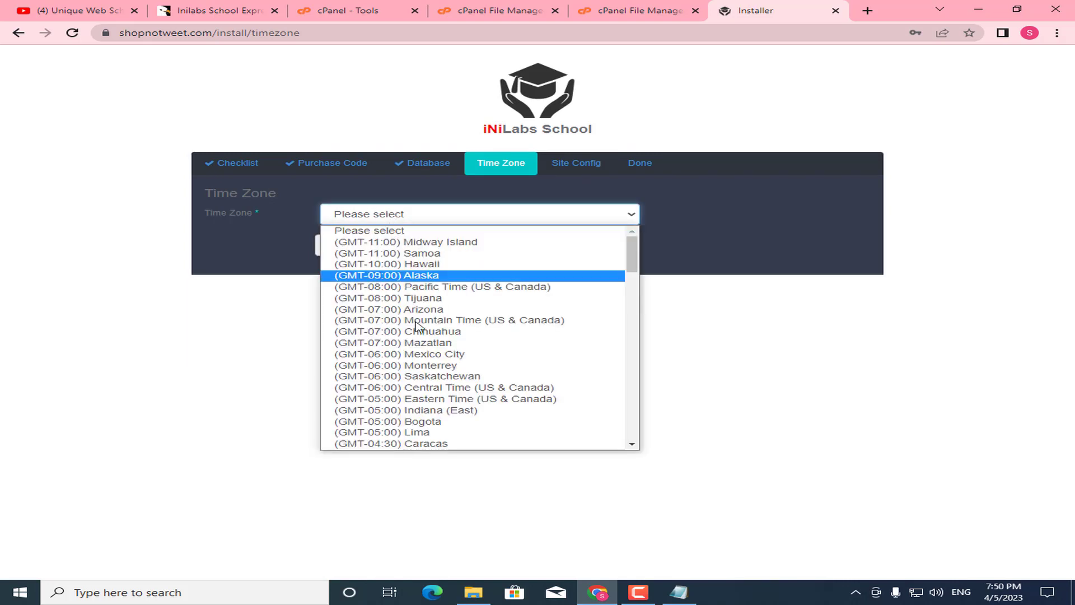
scroll(392, 336, "down", 15)
scroll(437, 357, "down", 1)
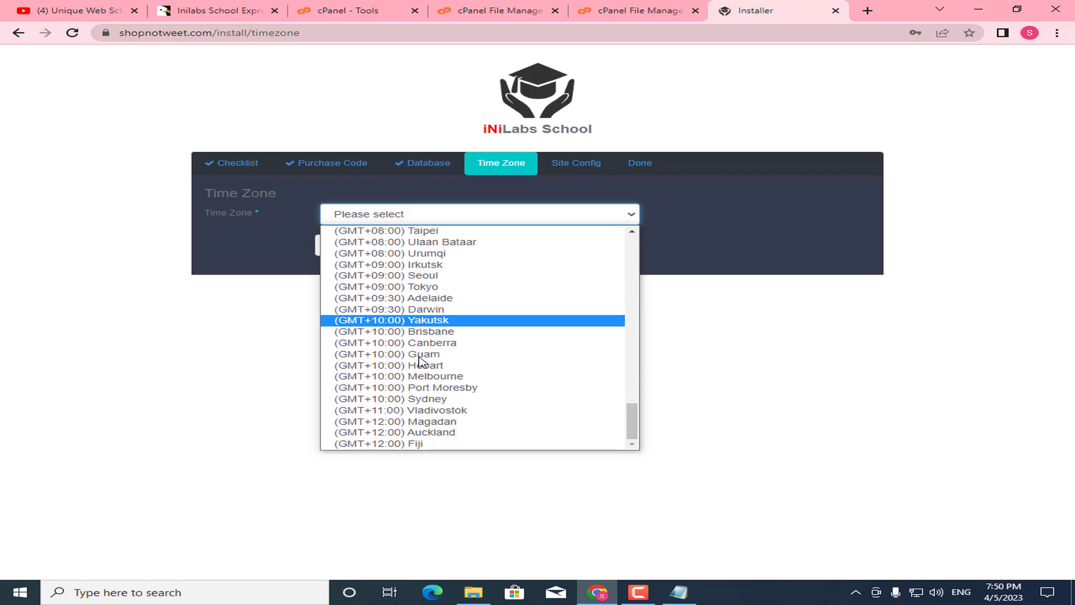
scroll(464, 335, "up", 9)
scroll(456, 325, "up", 4)
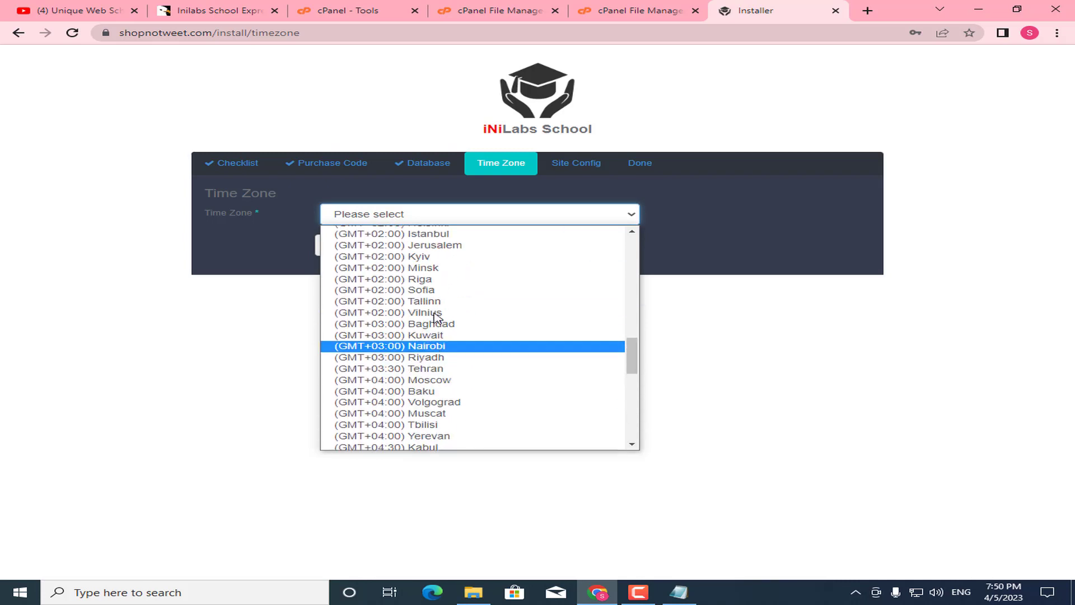
scroll(451, 312, "up", 6)
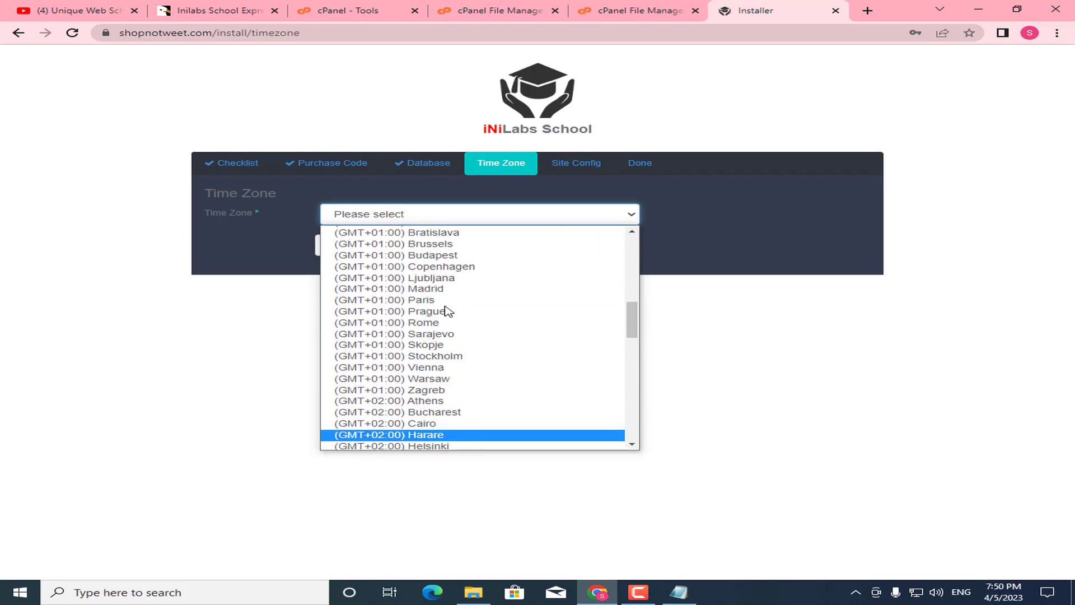
scroll(459, 312, "up", 4)
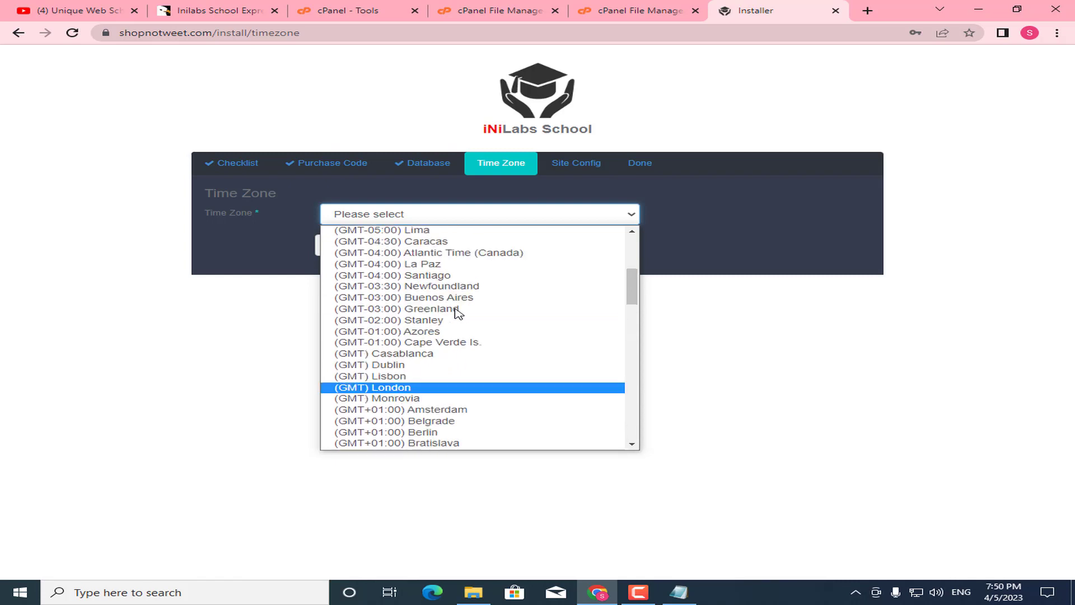
scroll(458, 312, "up", 4)
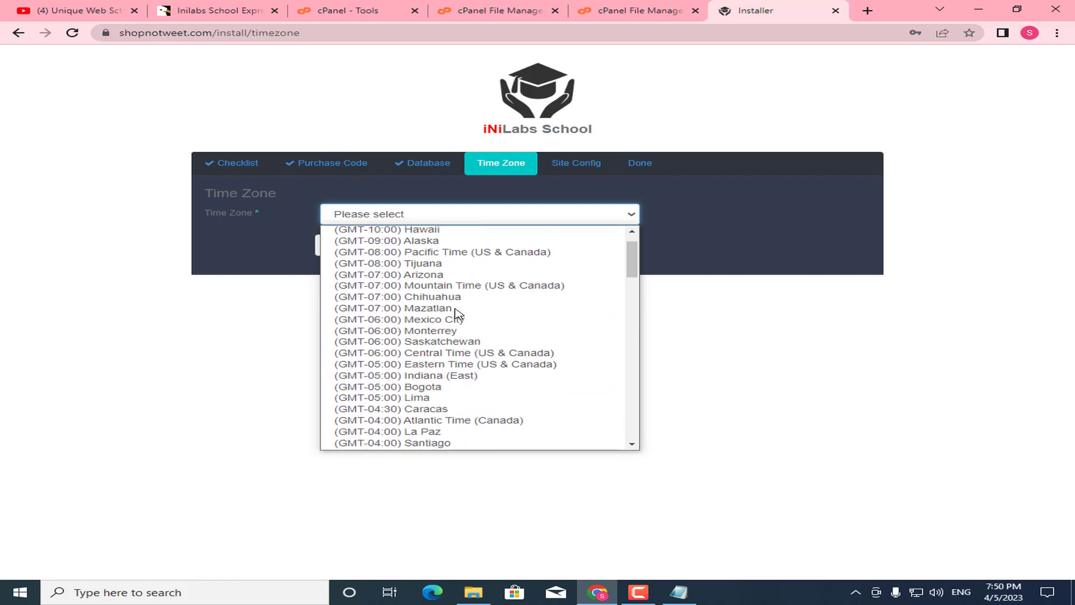
left_click(438, 277)
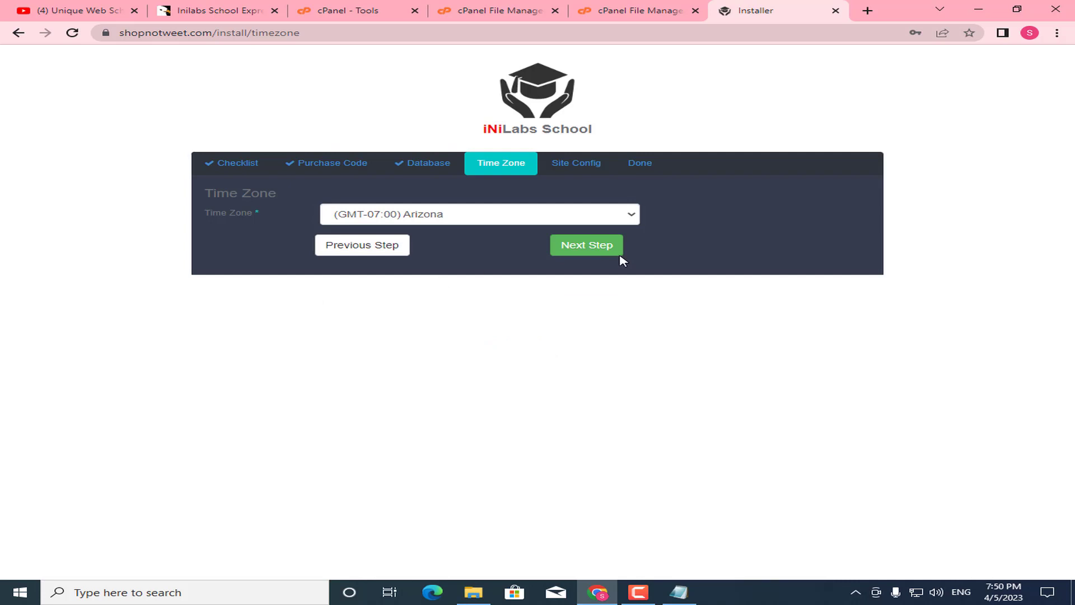
Submit the time zone and paste the YouTube channel name 'Unique Web School' as Site Title
left_click(587, 258)
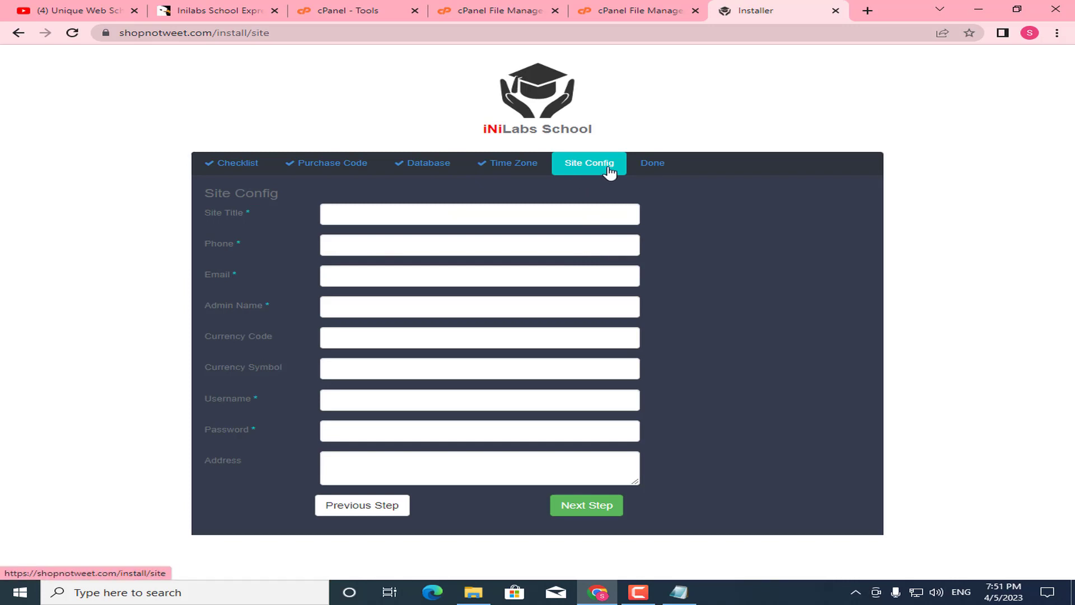
left_click(480, 216)
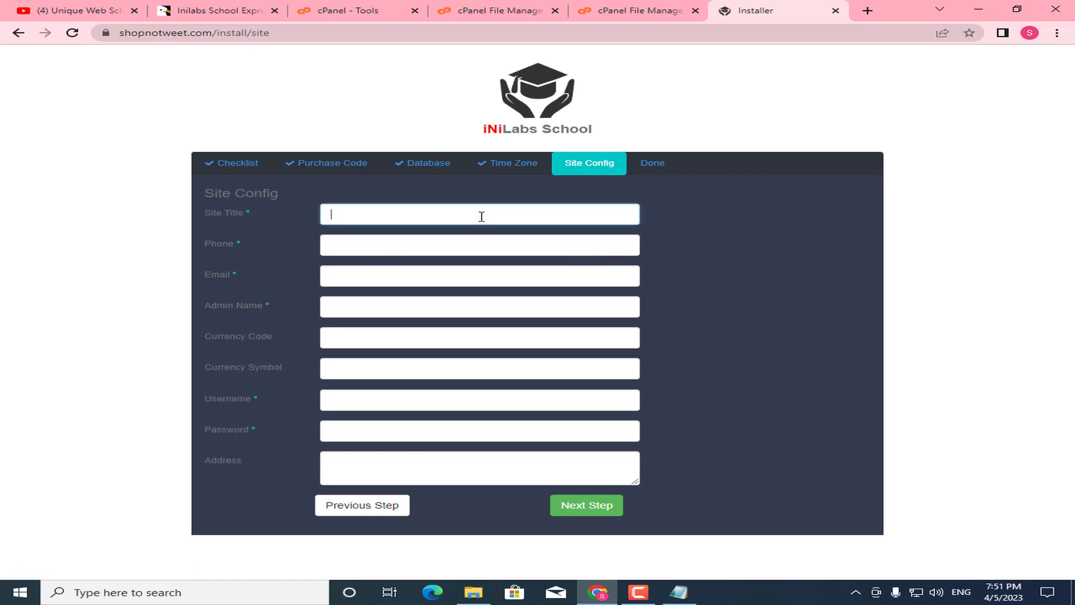
left_click(78, 10)
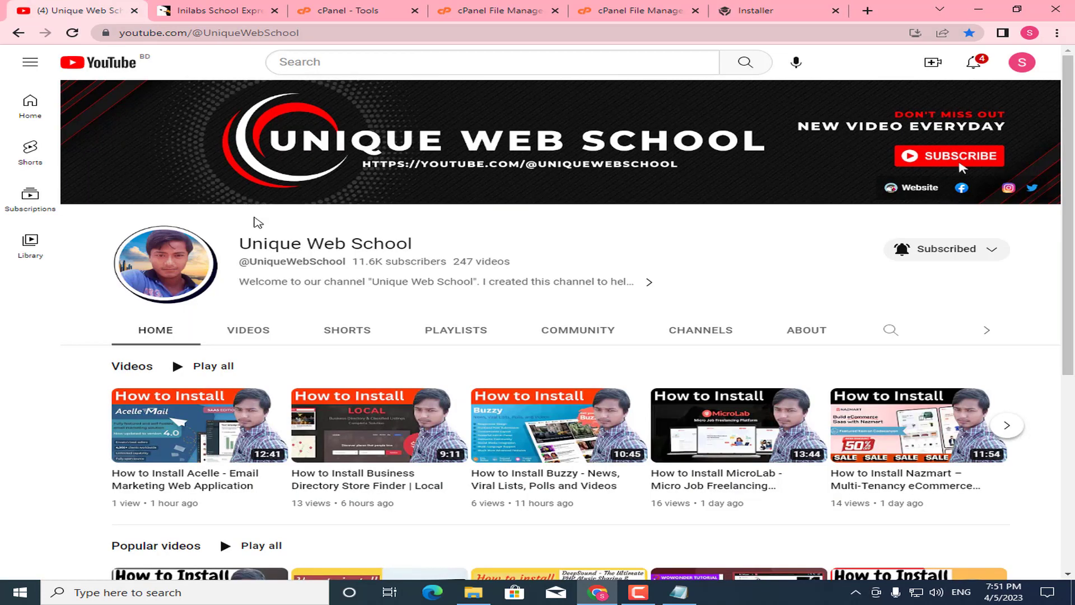
triple_click(283, 243)
right_click(283, 244)
left_click(305, 250)
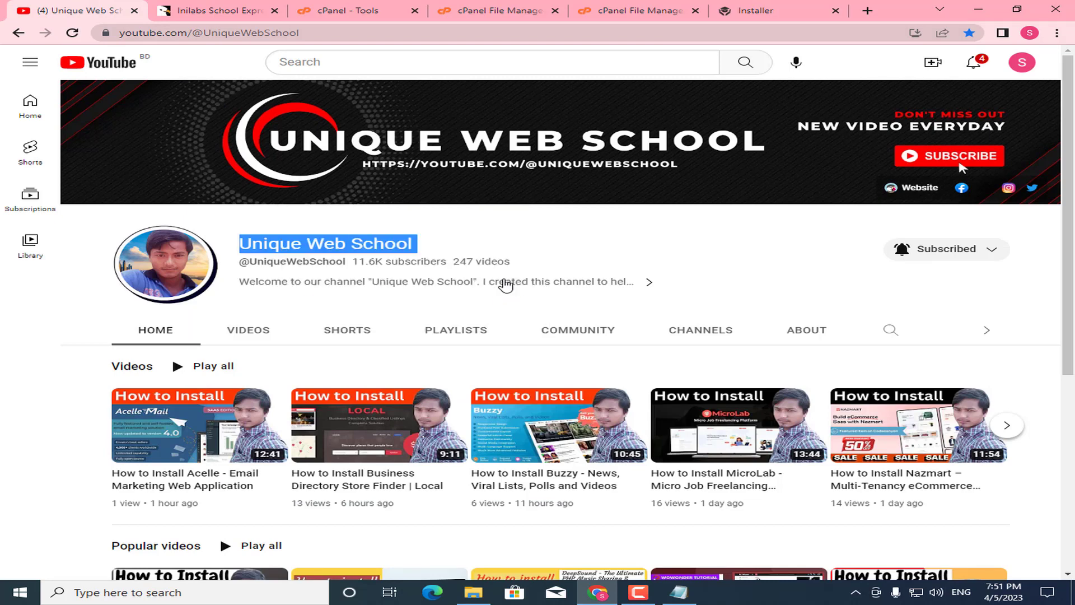
left_click(778, 10)
key("ctrl+v")
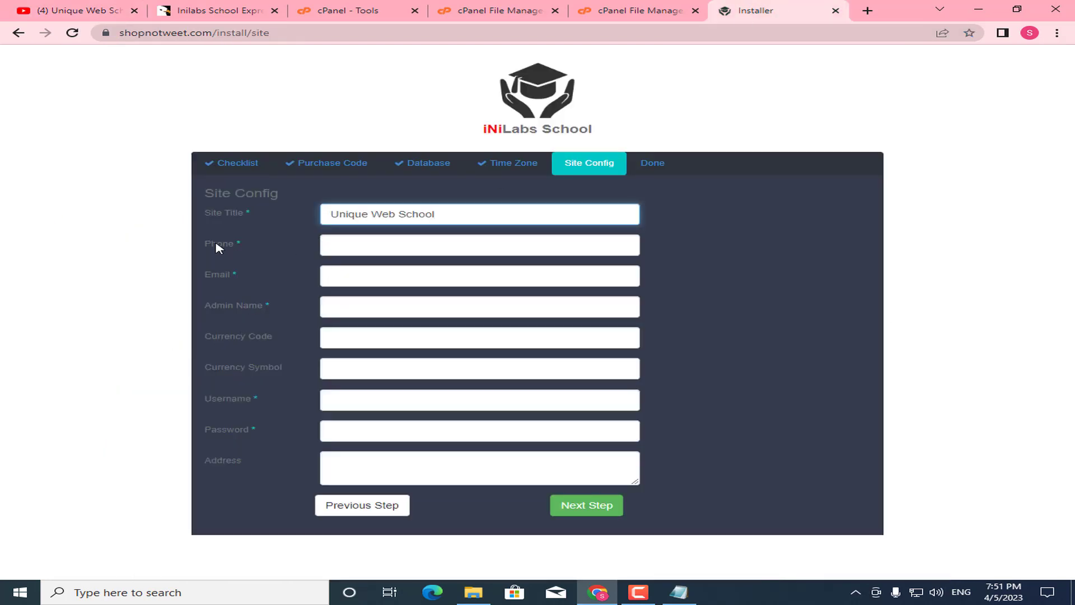
Fill the phone, the saved e-mail and the admin's name, then step through the currency fields
left_click_drag(214, 243, 413, 245)
left_click(414, 245)
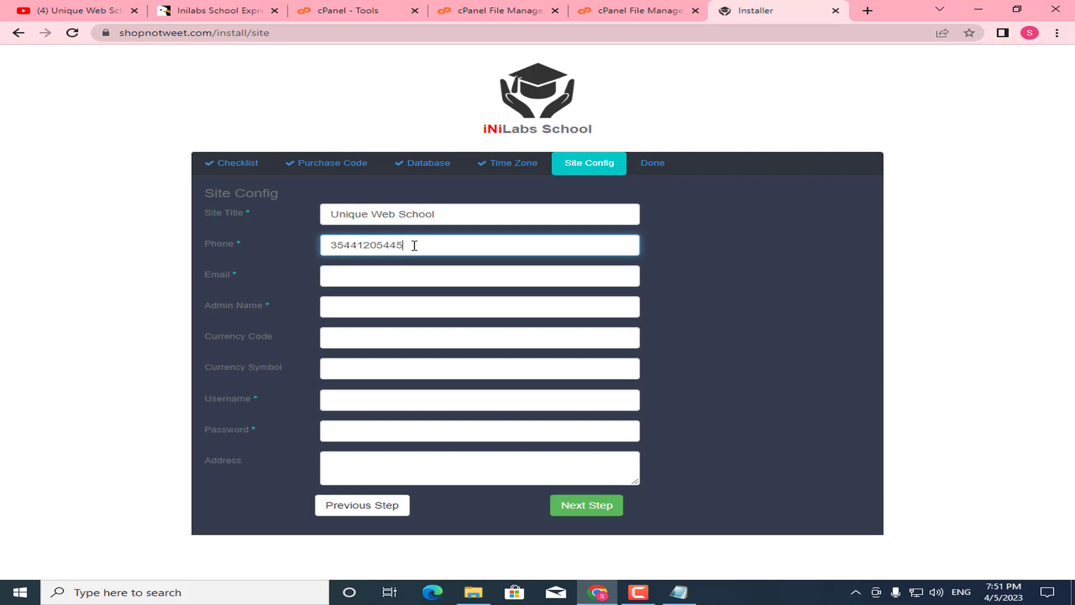
left_click(384, 272)
left_click(479, 307)
left_click_drag(211, 305, 323, 309)
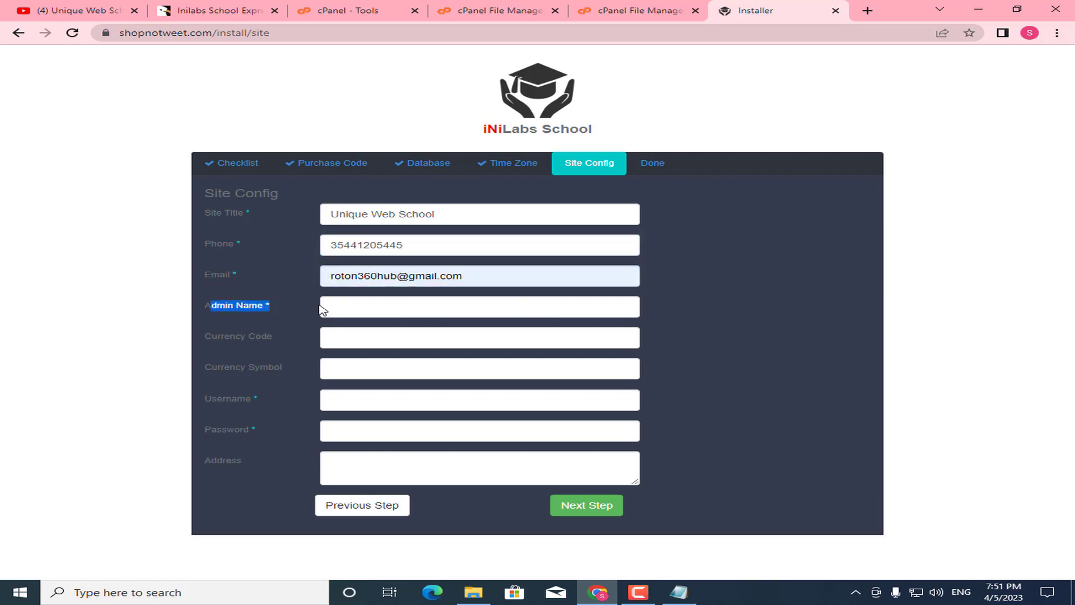
left_click(409, 304)
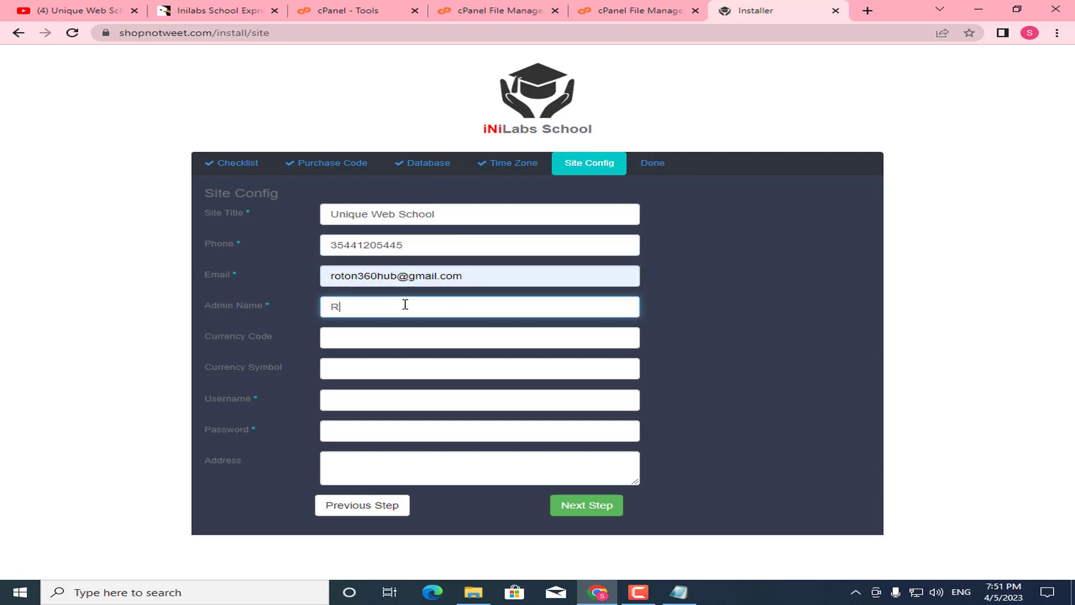
type("Roton Kumar")
left_click_drag(230, 340, 408, 343)
left_click(241, 339)
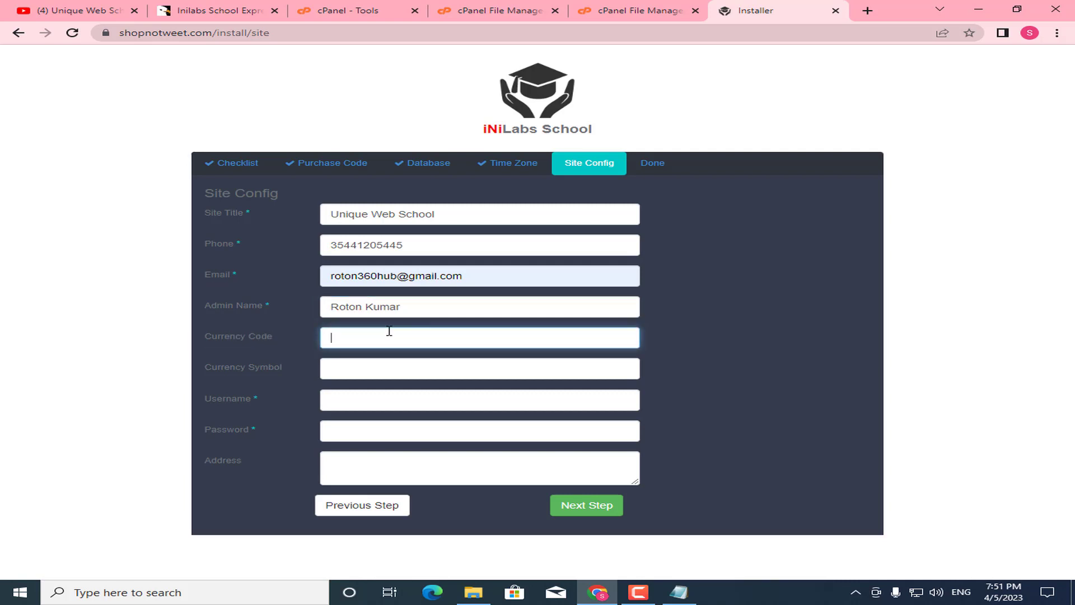
left_click_drag(261, 371, 456, 371)
left_click(457, 372)
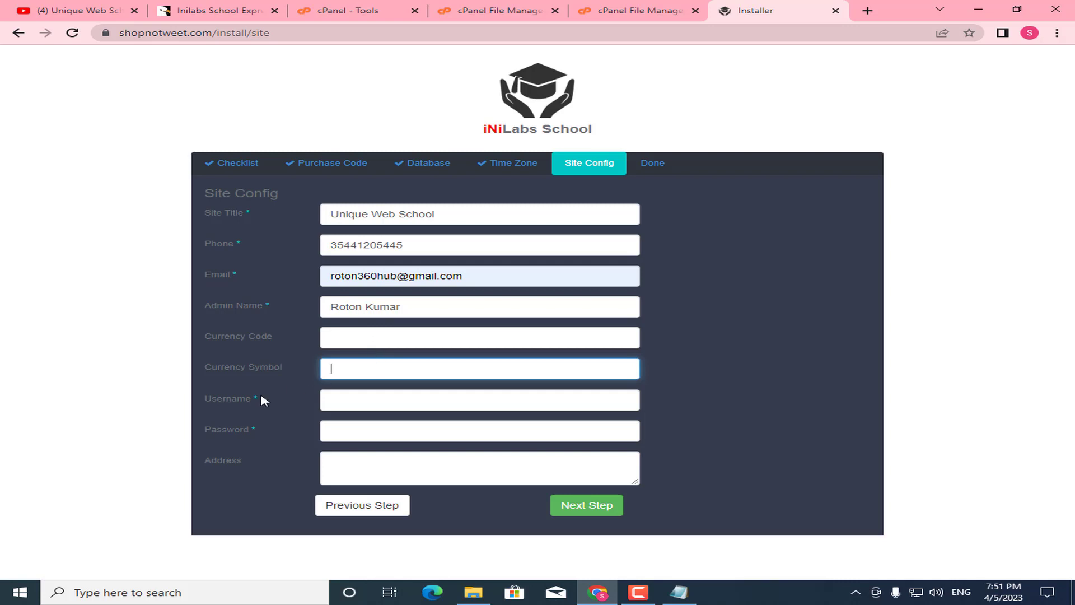
double_click(220, 403)
Choose the saved admin username and paste the password copied from Notepad
left_click(372, 402)
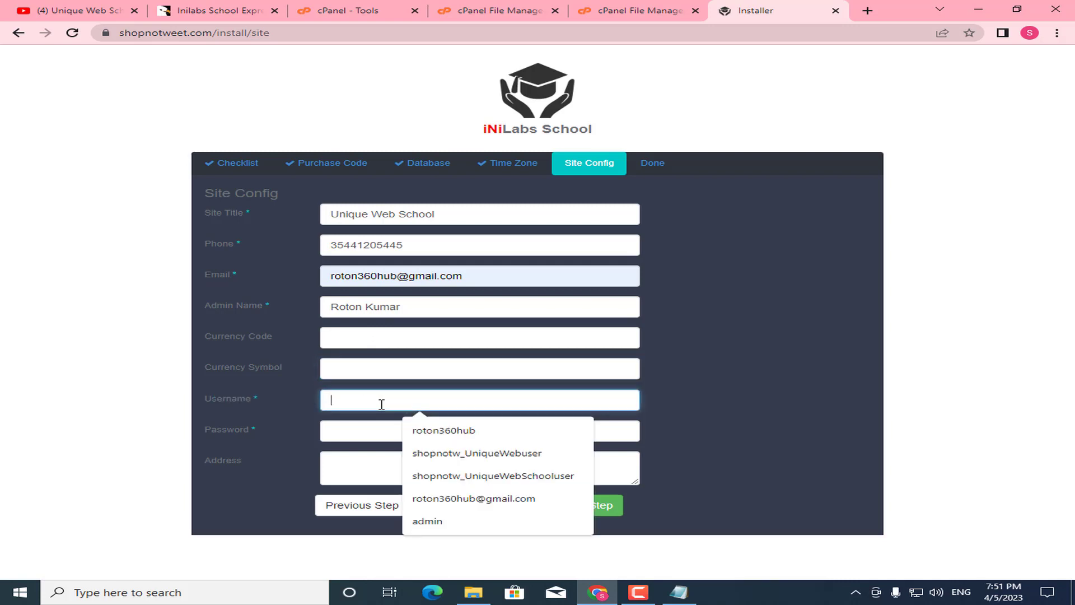
left_click_drag(406, 401, 305, 409)
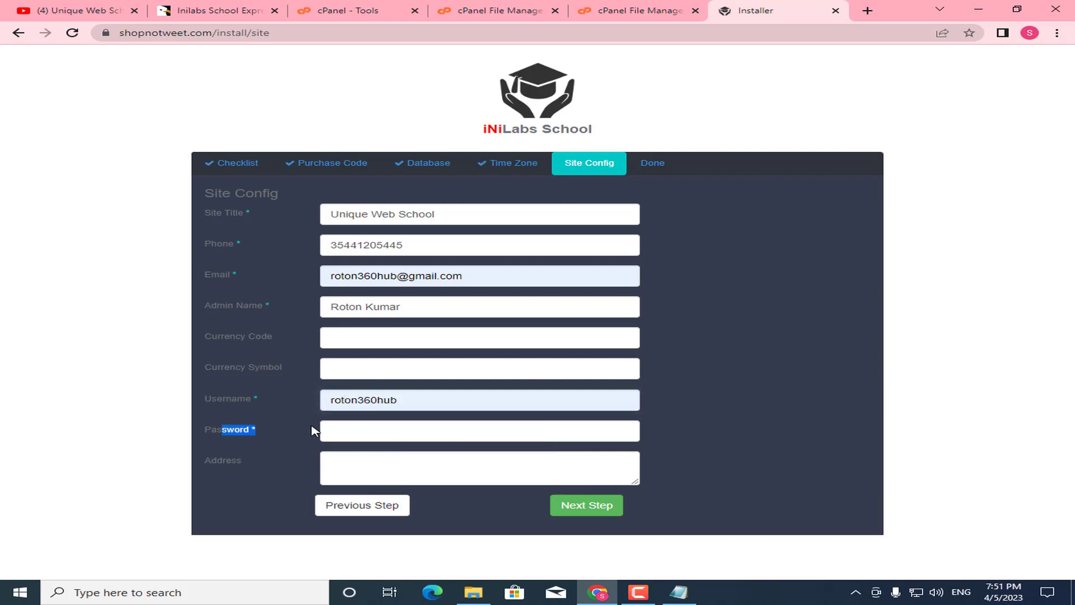
left_click(331, 435)
left_click(472, 463)
left_click(680, 592)
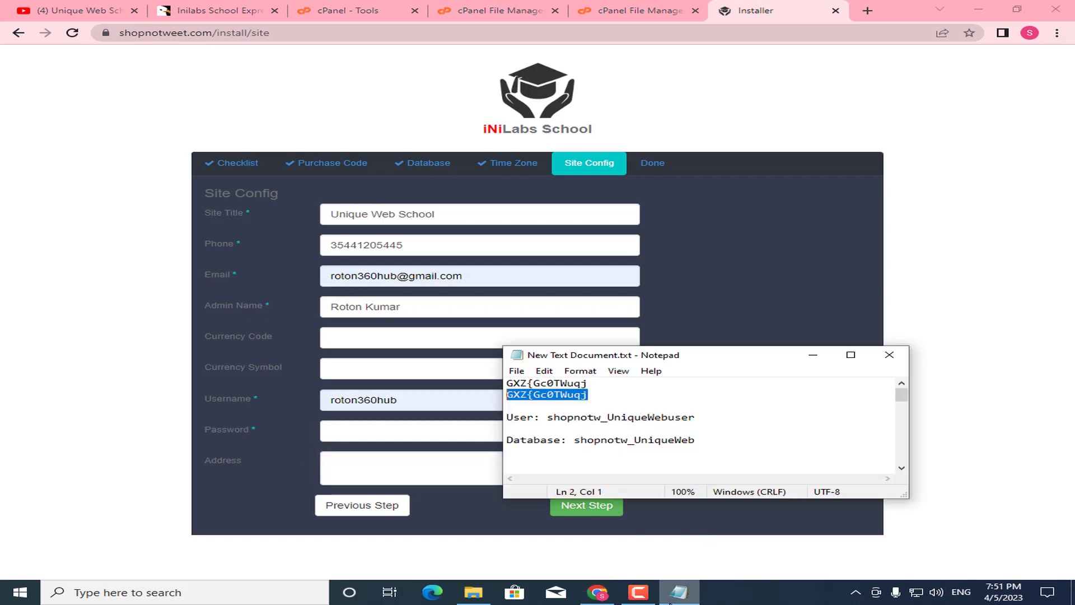
right_click(600, 401)
left_click(656, 247)
left_click(744, 291)
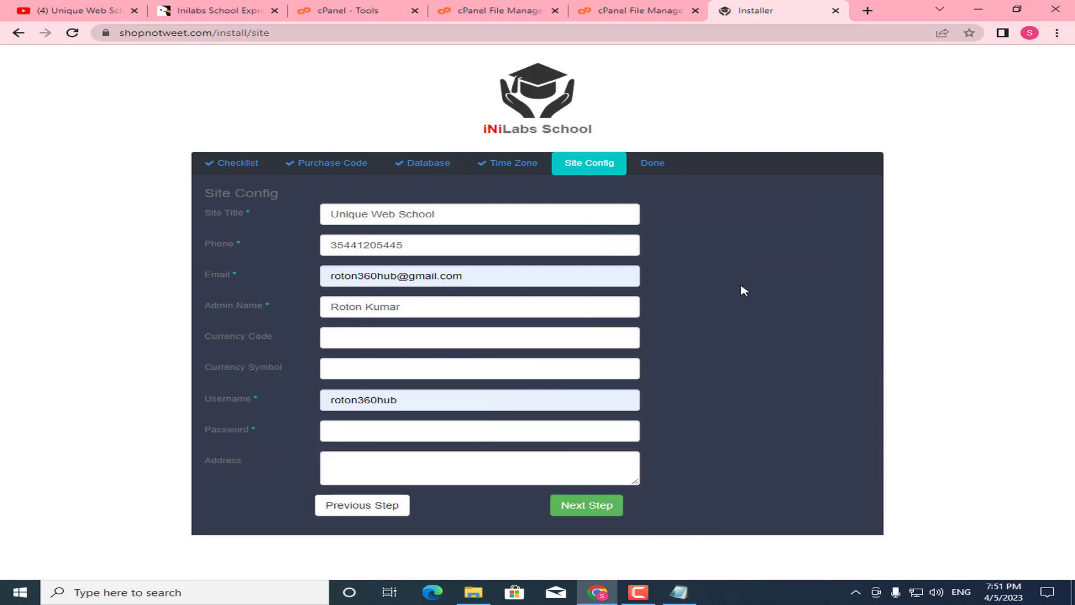
left_click(433, 423)
key("ctrl+v")
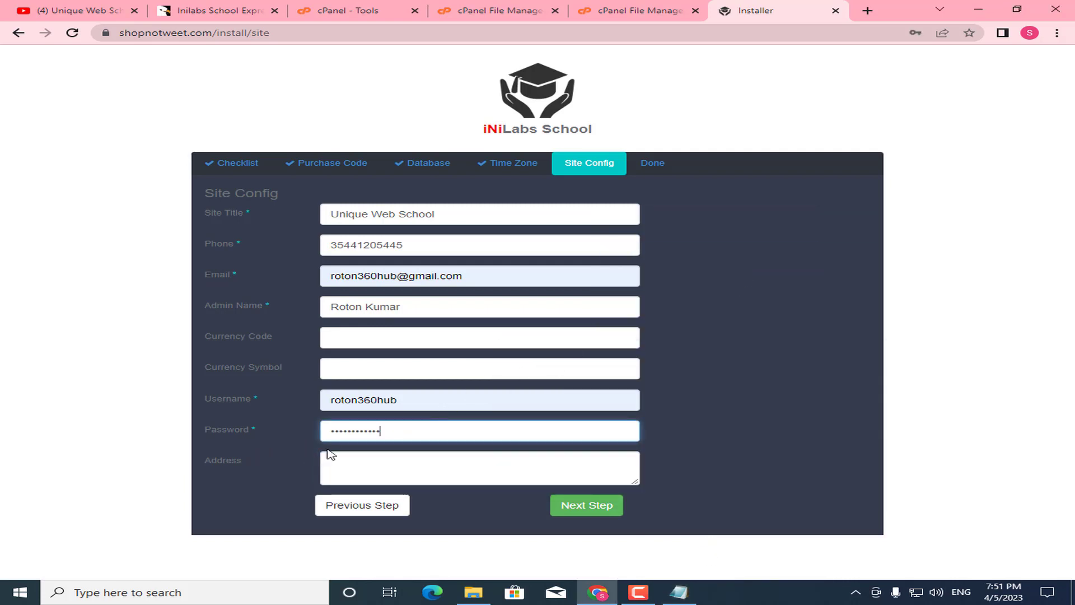
Type a placeholder address and submit the site configuration
left_click(386, 466)
type("dd")
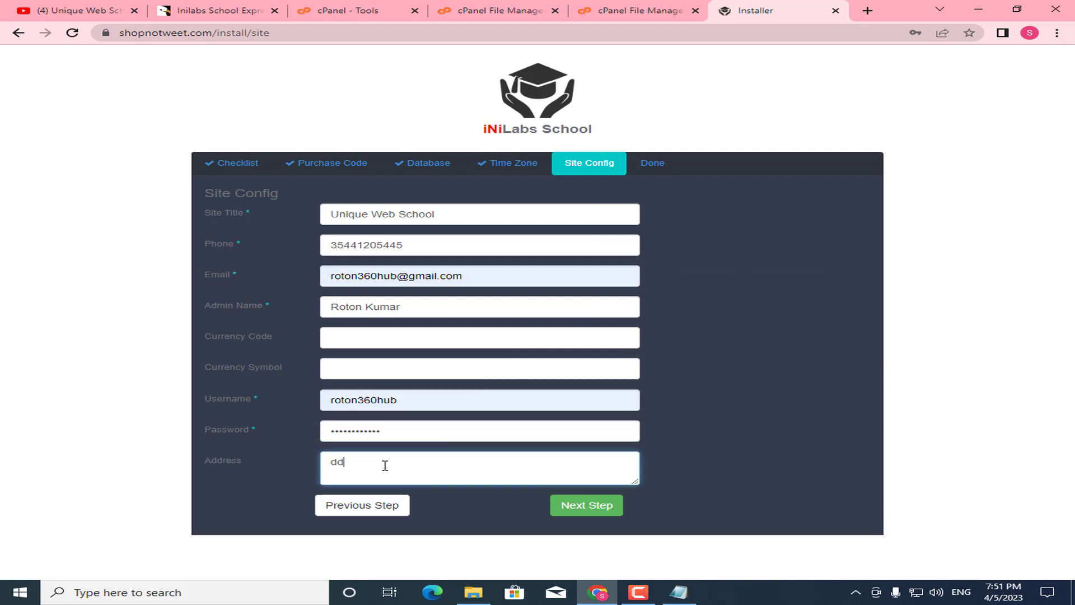
type("dddddddddddddddd")
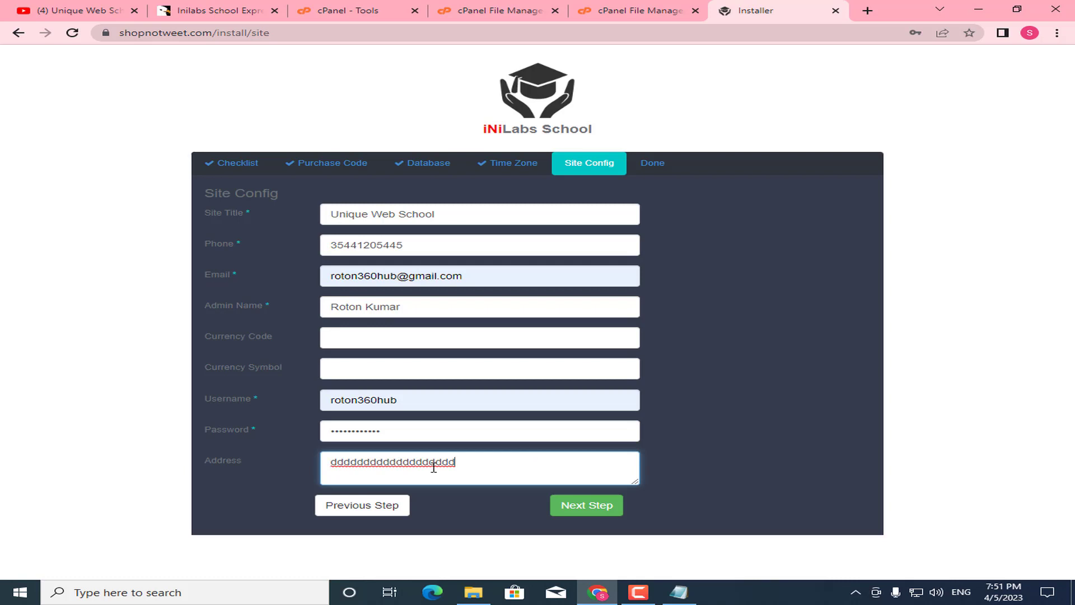
left_click_drag(455, 462, 369, 463)
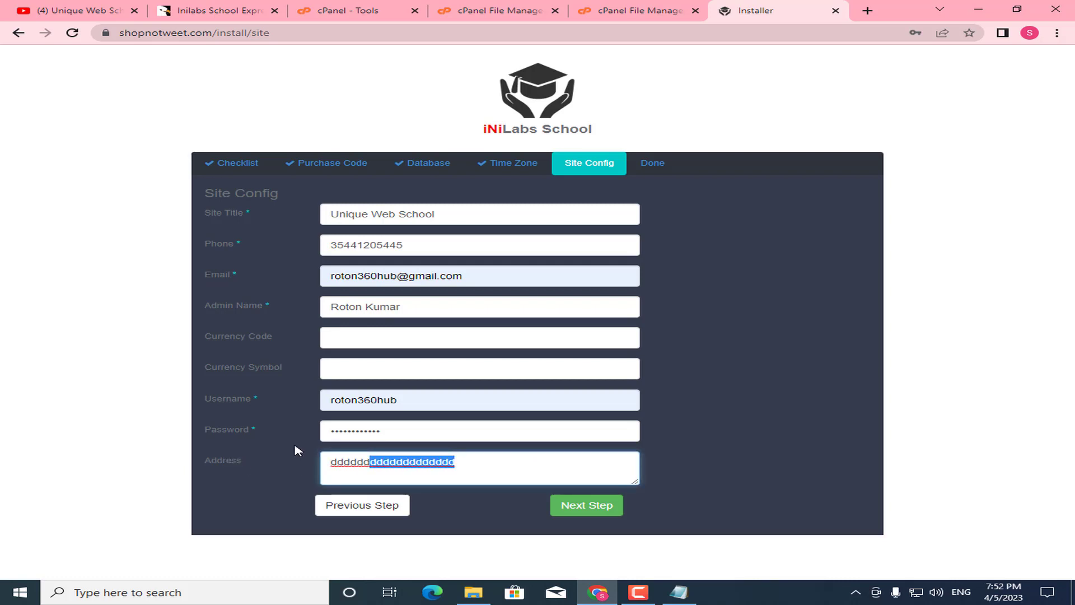
left_click(589, 510)
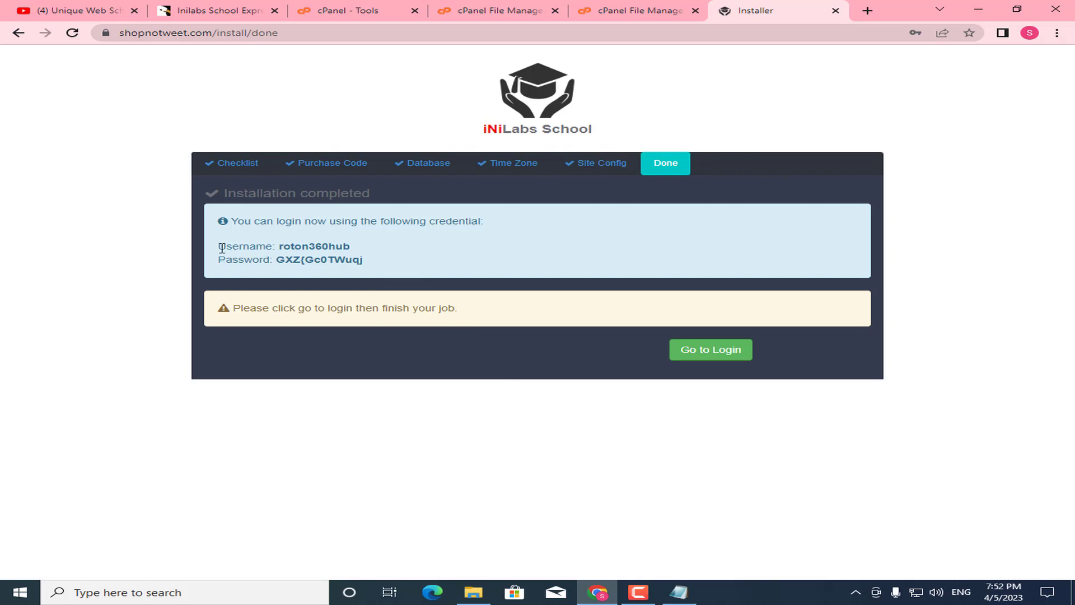
Review the admin username, password and warning shown on the Installation completed page
left_click_drag(221, 247, 353, 249)
left_click_drag(219, 261, 287, 261)
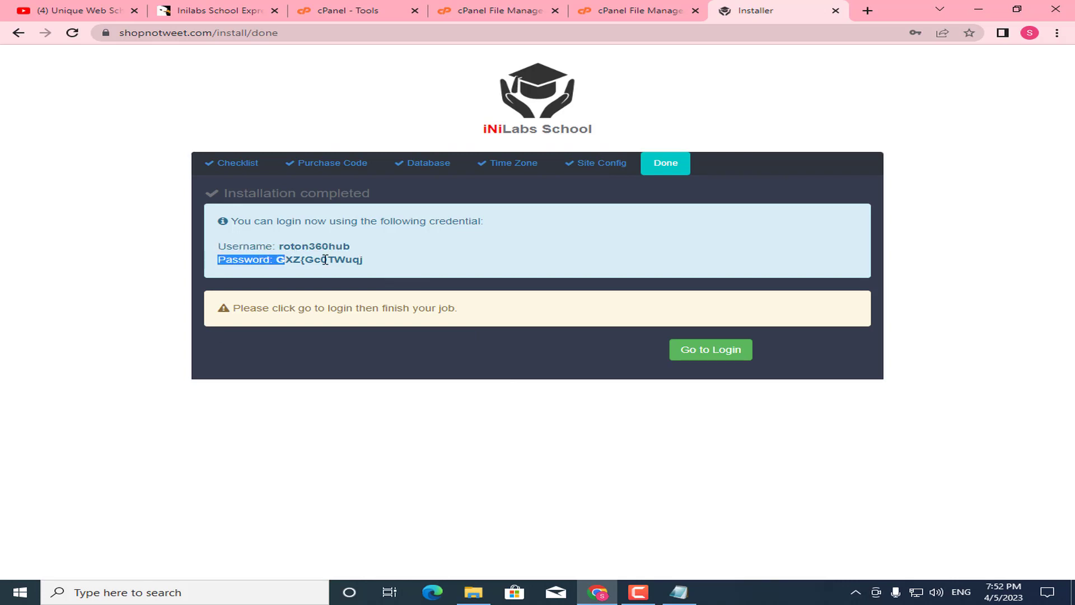
left_click(383, 266)
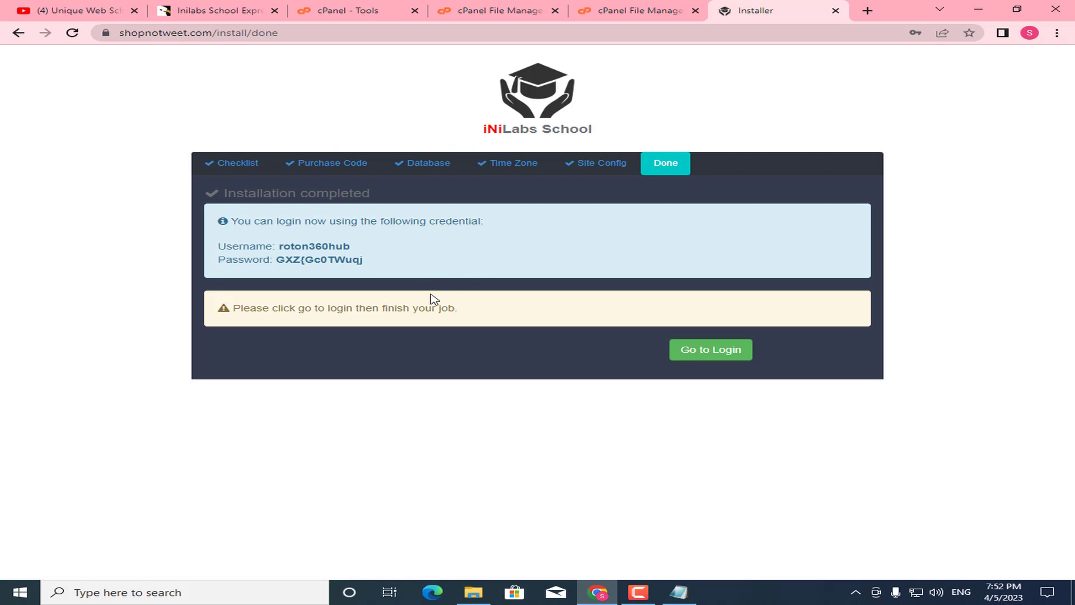
left_click_drag(241, 307, 480, 311)
left_click(480, 311)
right_click(710, 358)
Go to the sign-in page and log in with the saved admin username and password
left_click(693, 353)
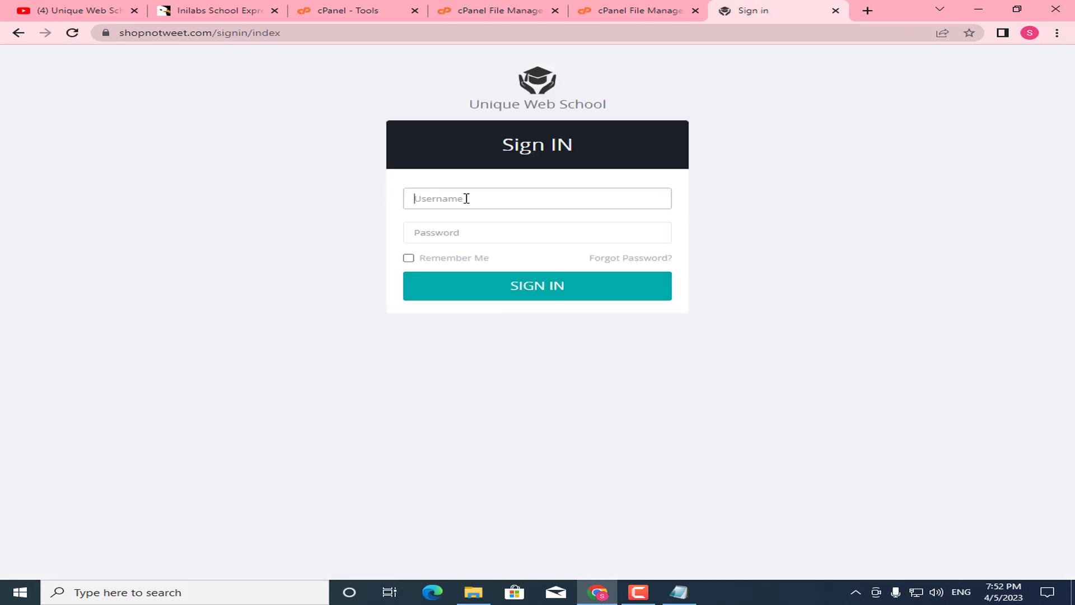
left_click(467, 198)
left_click(523, 230)
left_click(470, 232)
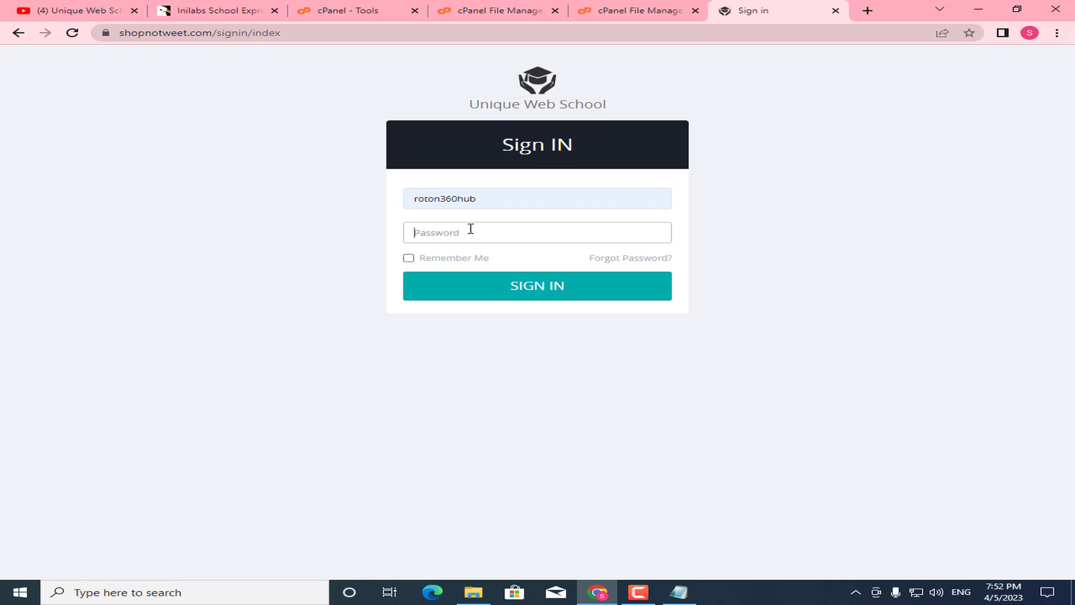
left_click(543, 282)
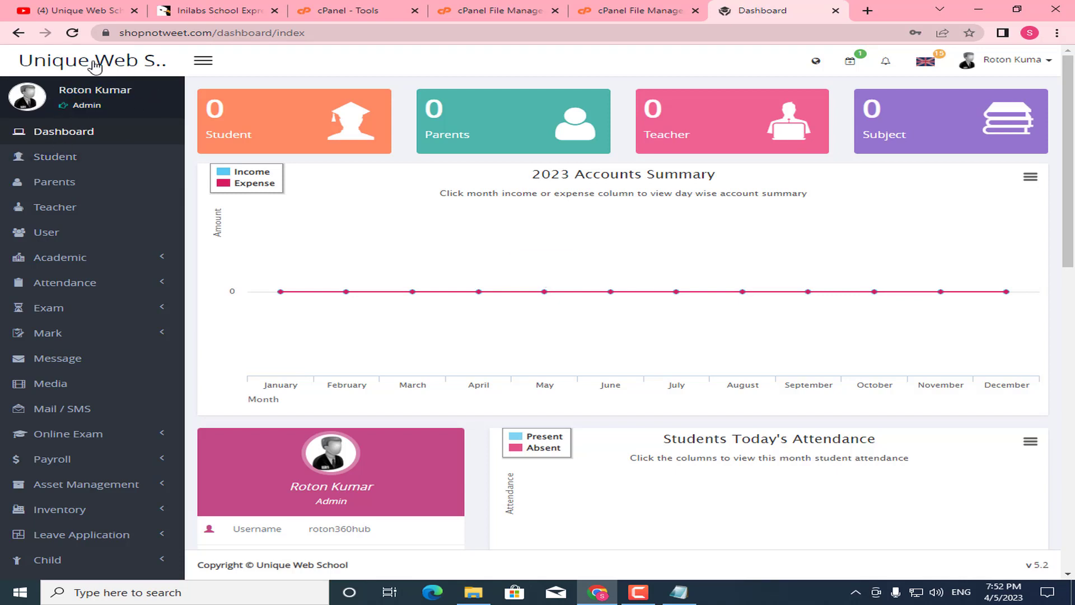
Collapse and re-expand the side navigation and scroll through the dashboard
left_click(203, 62)
left_click(202, 64)
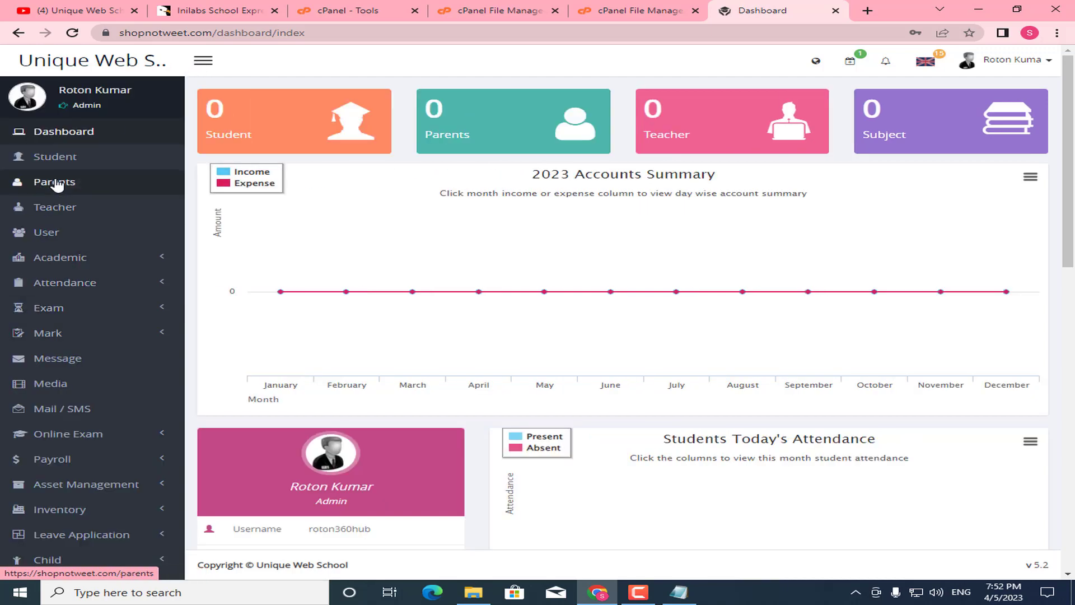
scroll(96, 469, "down", 2)
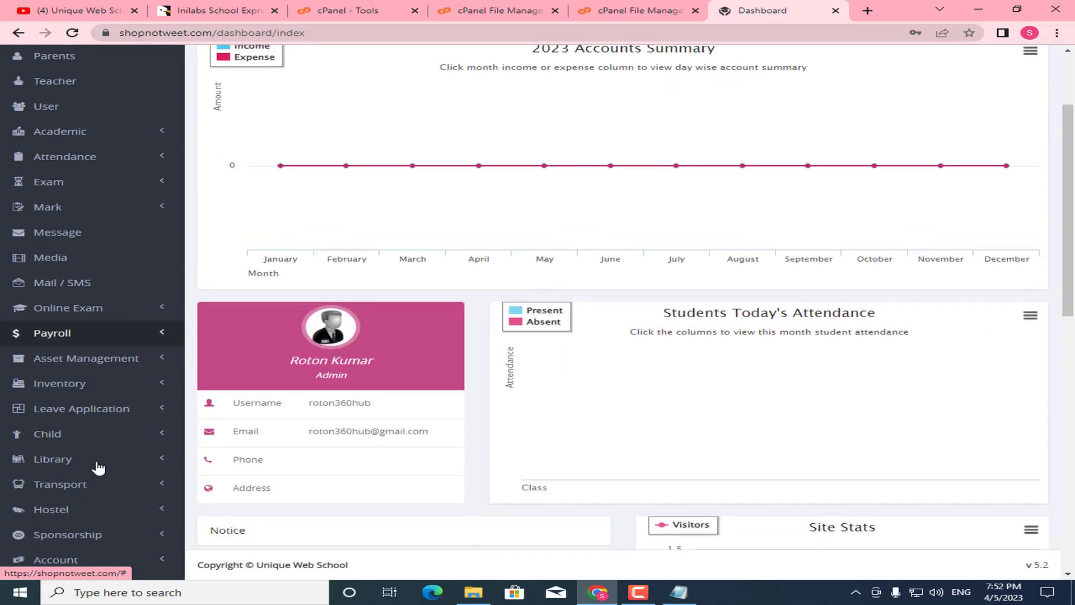
scroll(89, 417, "down", 2)
scroll(85, 425, "down", 2)
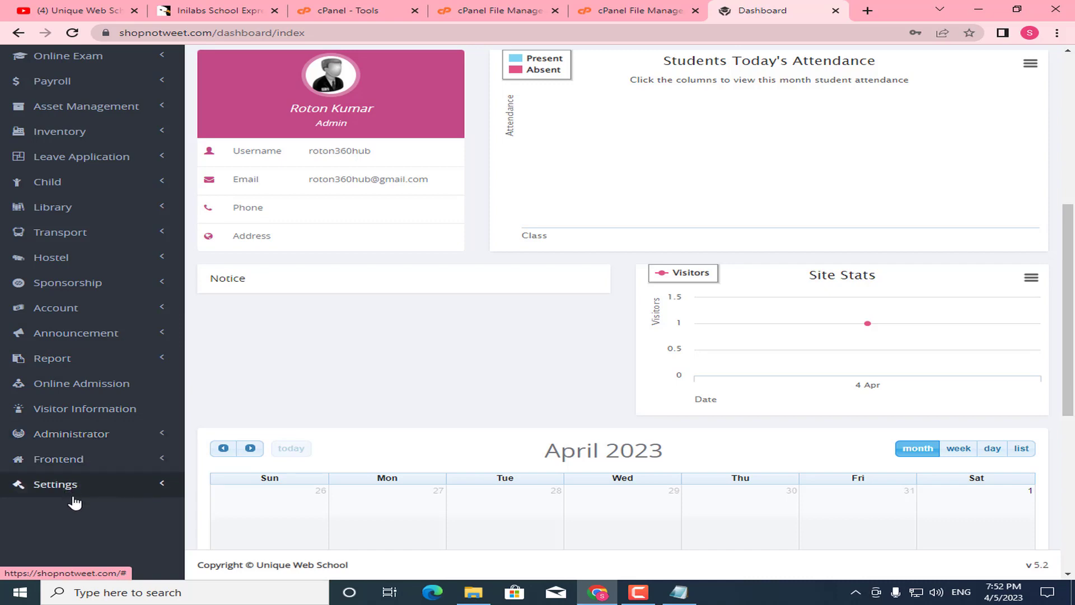
scroll(61, 420, "up", 6)
scroll(54, 353, "down", 3)
scroll(21, 341, "up", 3)
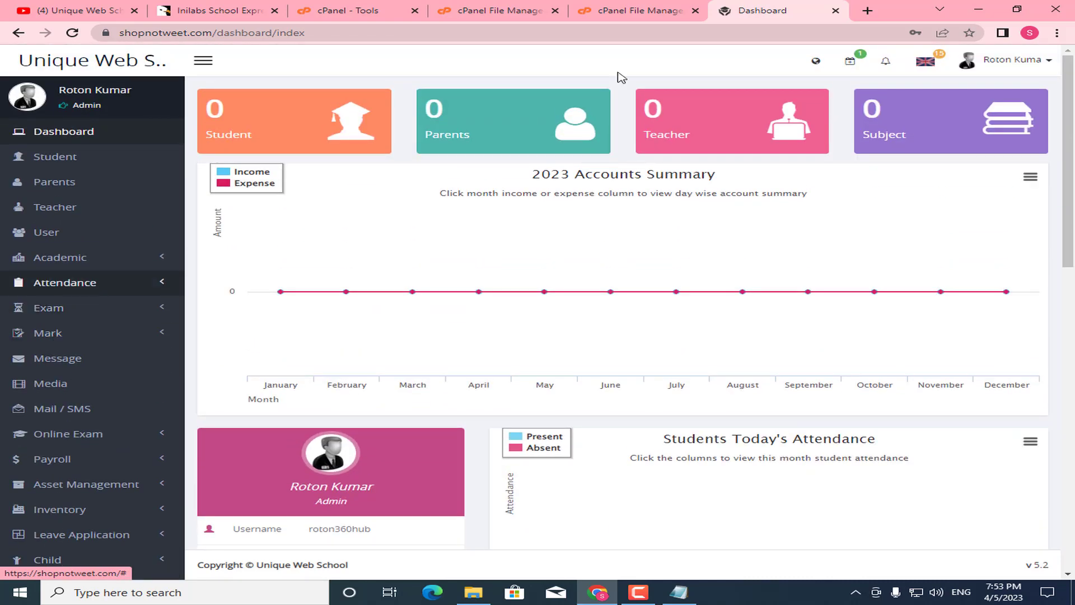
Open the public school website in a new tab, check school-year options, then return to YouTube
left_click(816, 60)
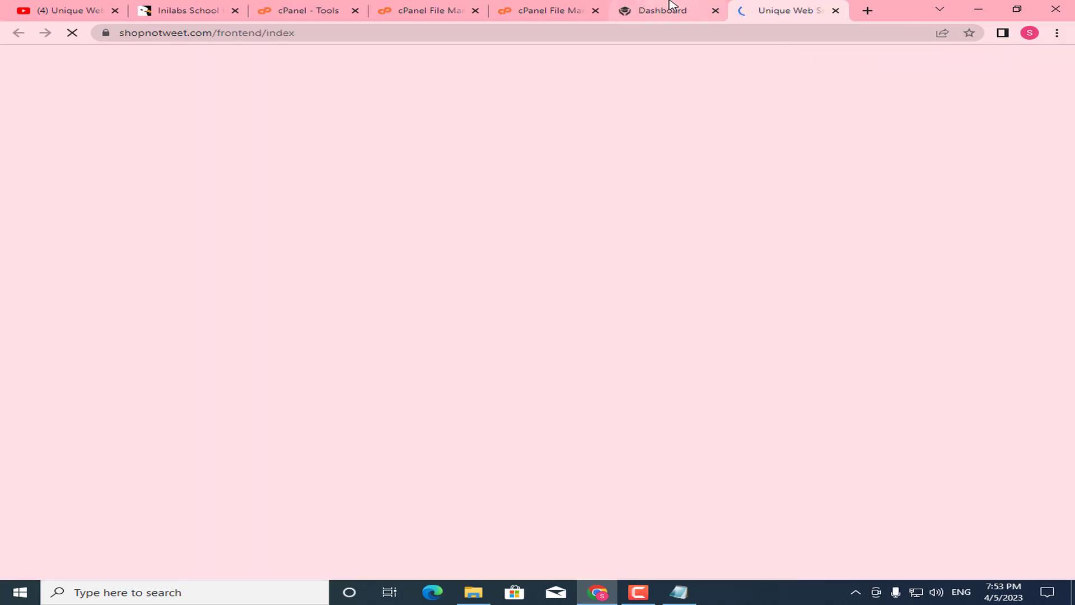
left_click(672, 10)
left_click(857, 62)
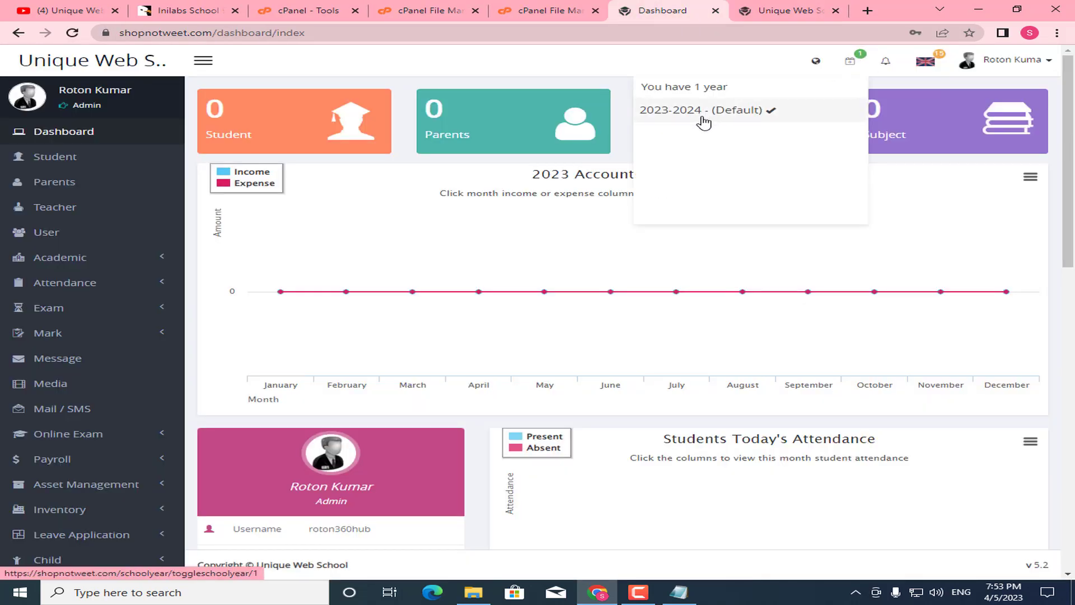
left_click(775, 7)
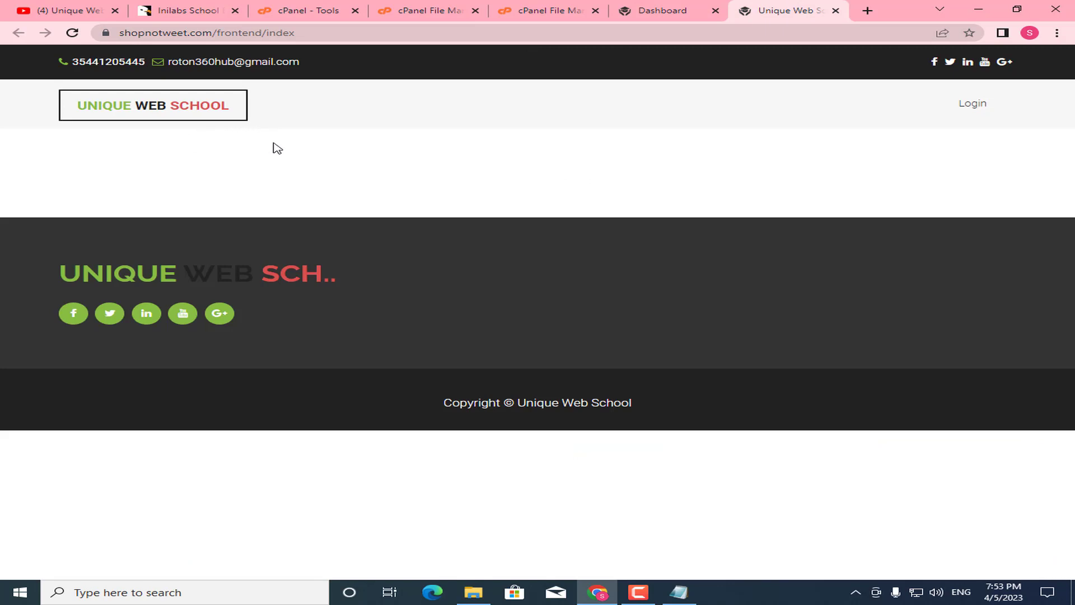
left_click(92, 7)
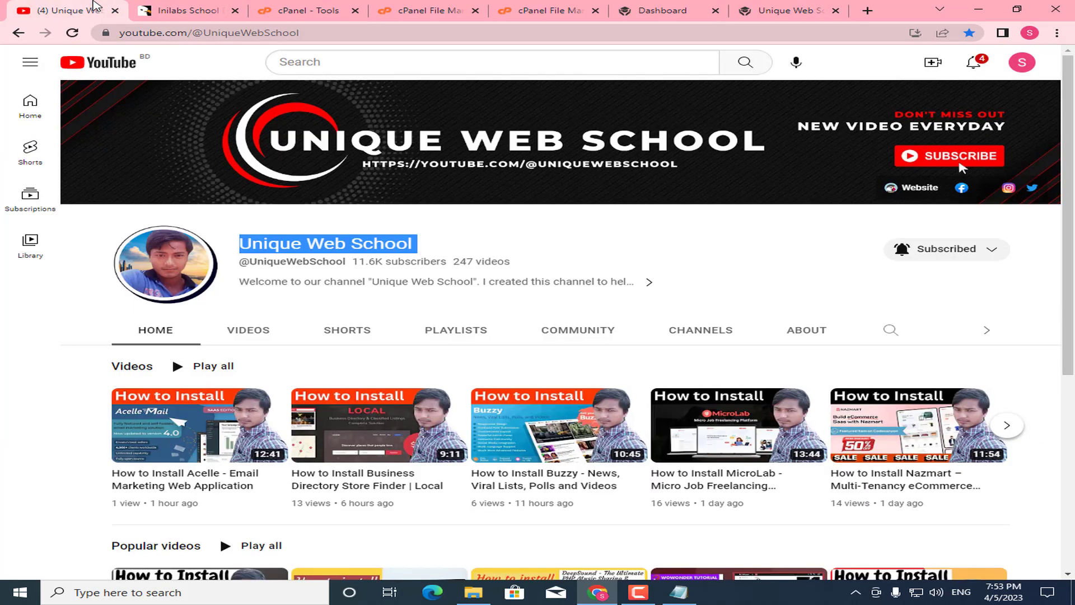